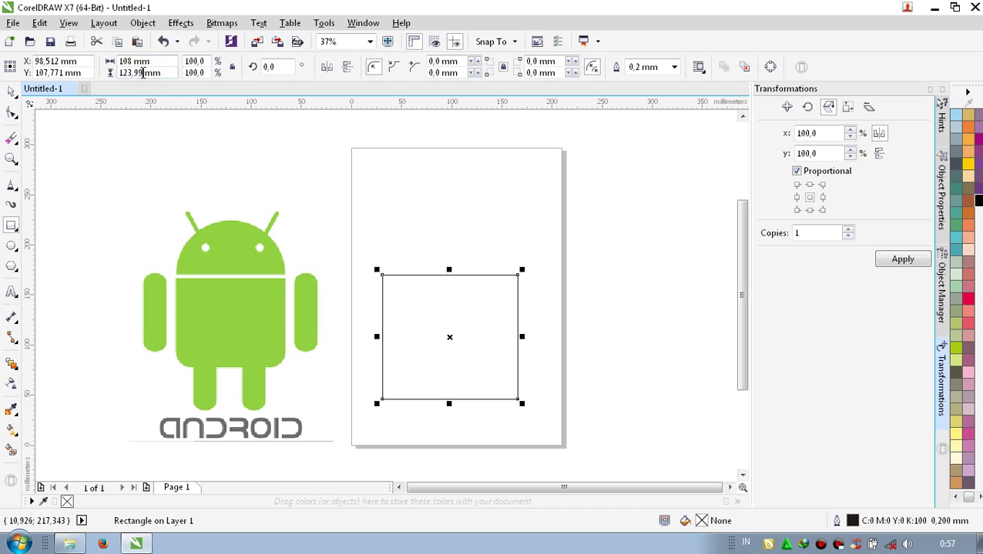
Set the rectangle's height to 88 mm and move its centre to about X 112.5 mm, Y 116 mm
{"action": "type", "text": "88"}
{"action": "key", "text": "Return"}
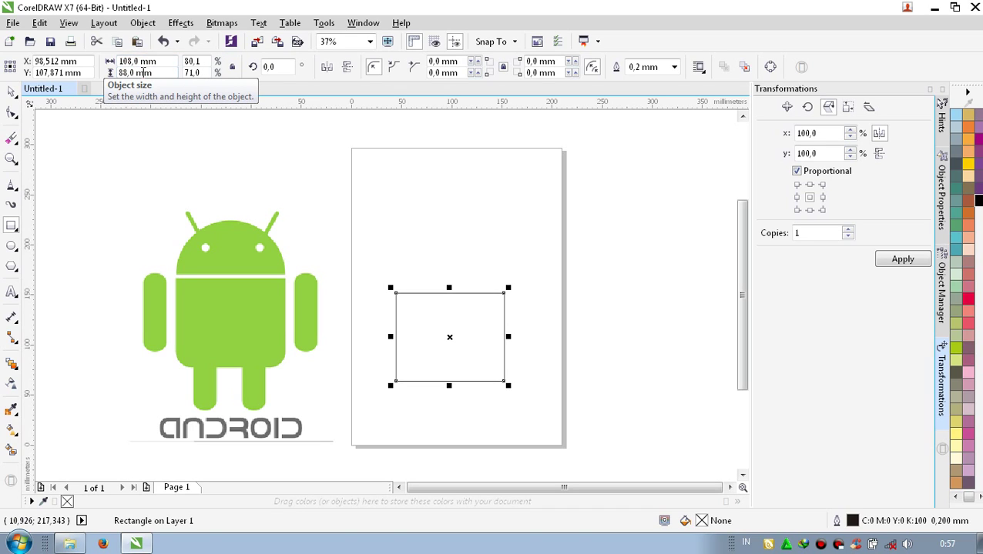
{"action": "key", "text": "Up"}
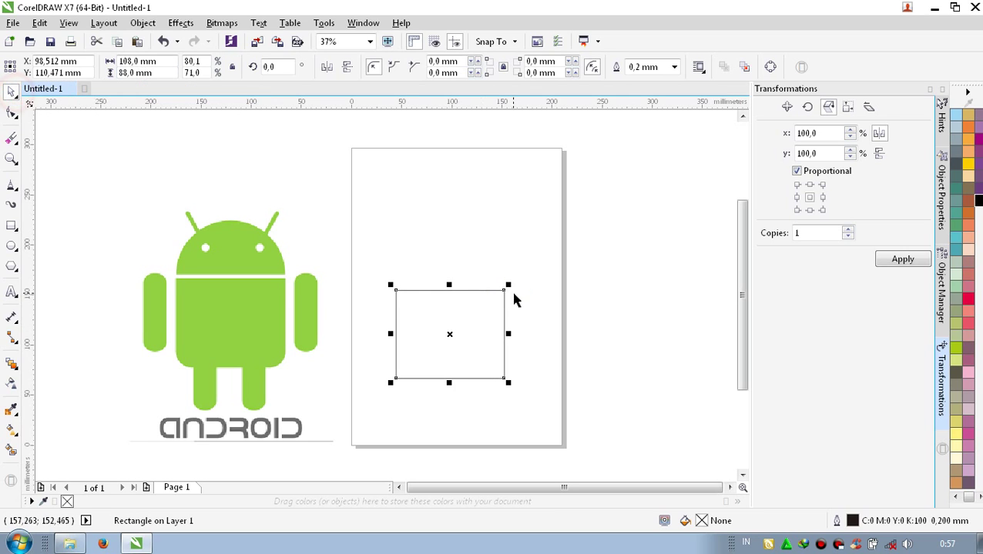
{"action": "left_click_drag", "start_coordinate": [489, 294], "coordinate": [501, 287]}
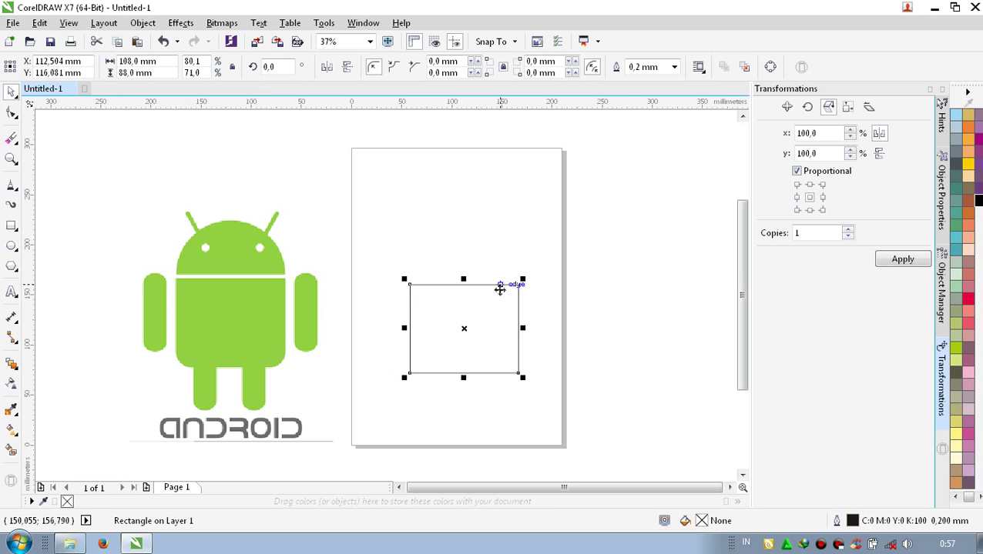
Place a horizontal guideline along the rectangle's upper edge
{"action": "left_click", "coordinate": [12, 225]}
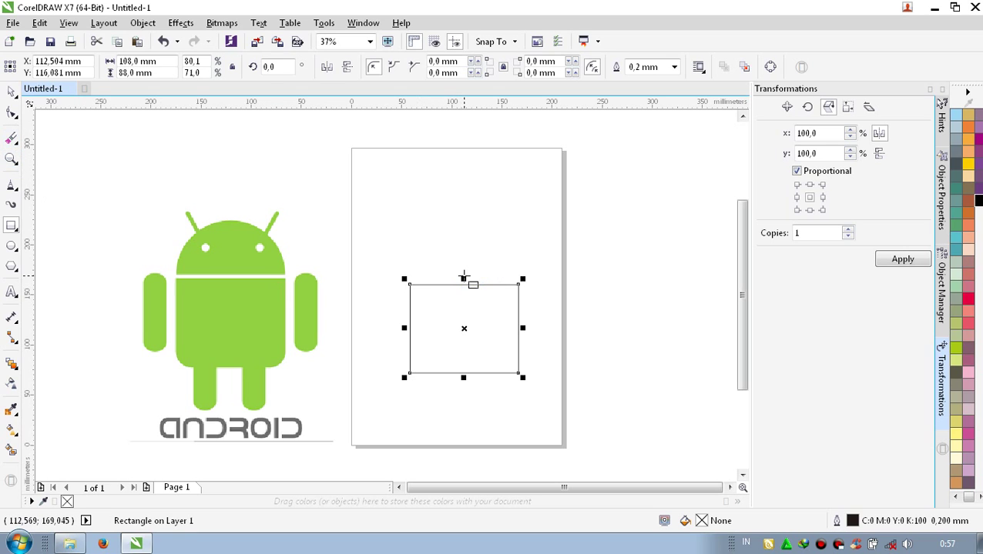
{"action": "left_click_drag", "start_coordinate": [474, 100], "coordinate": [474, 285]}
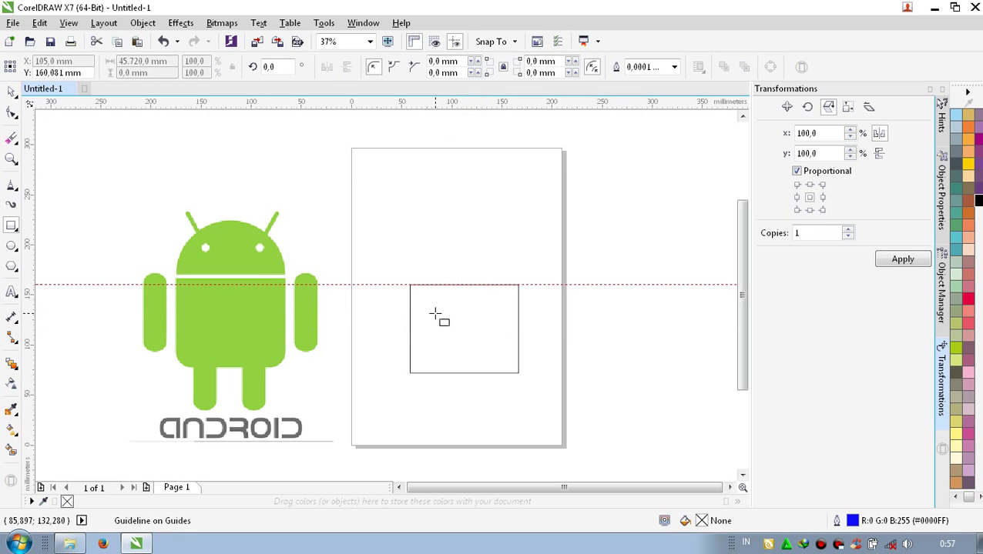
Stretch the rectangle upward past the guideline to about 126.5 mm high and round all four corners to about 15.5 mm
{"action": "left_click", "coordinate": [11, 91]}
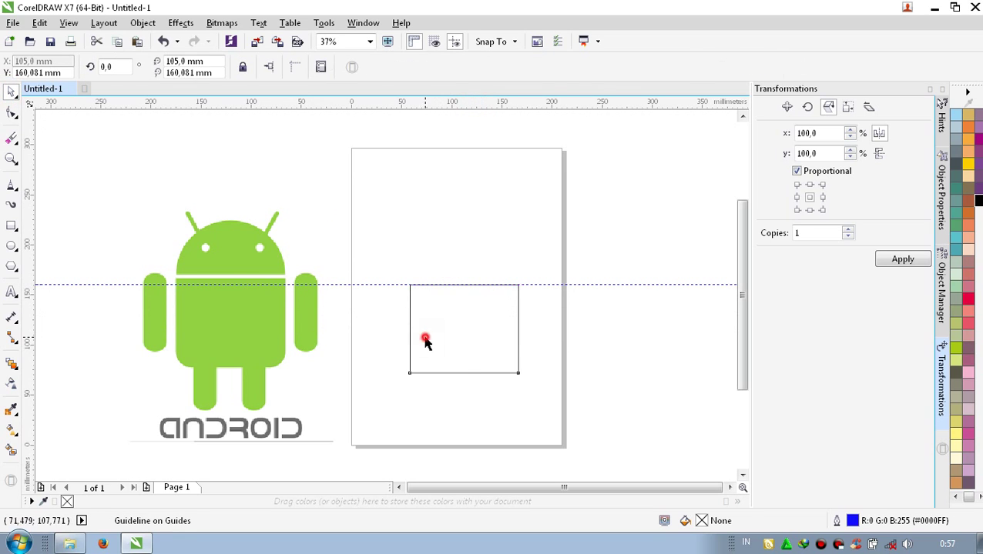
{"action": "left_click", "coordinate": [423, 340]}
{"action": "left_click_drag", "start_coordinate": [463, 278], "coordinate": [462, 246]}
{"action": "left_click", "coordinate": [12, 113]}
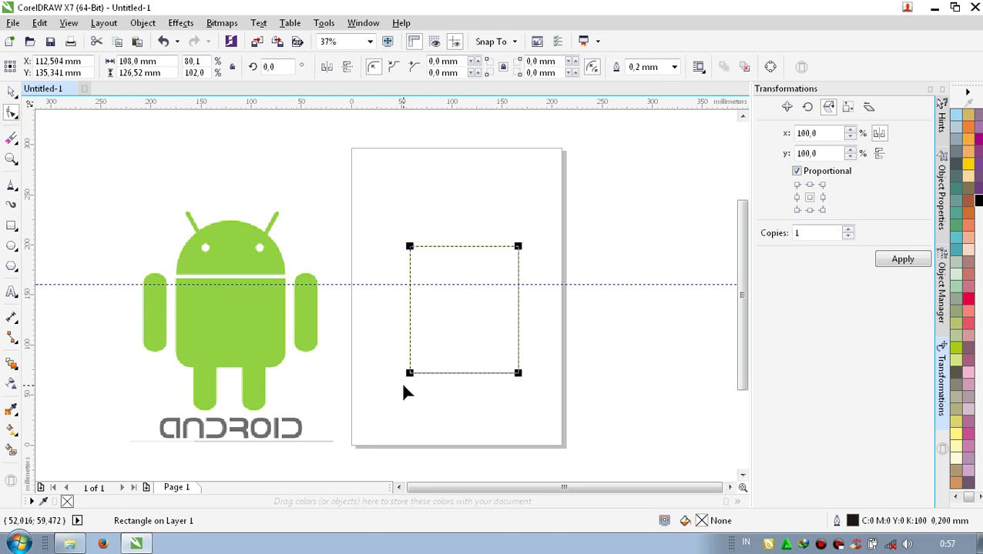
{"action": "left_click_drag", "start_coordinate": [410, 376], "coordinate": [410, 362]}
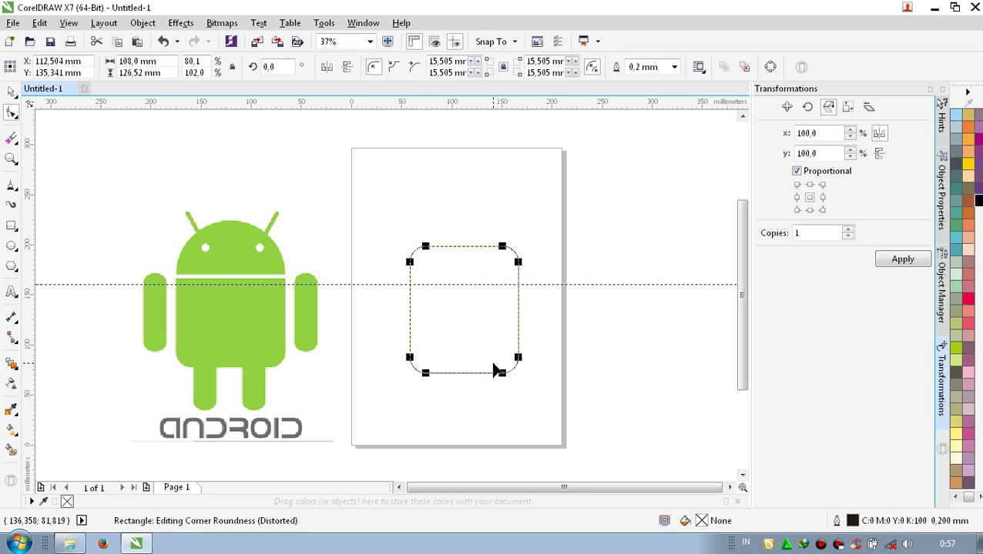
Trim away the rounded rectangle's part above the guideline with a temporary rectangle about 174 by 70 mm, and delete that rectangle
{"action": "left_click", "coordinate": [11, 225]}
{"action": "left_click_drag", "start_coordinate": [379, 215], "coordinate": [553, 286]}
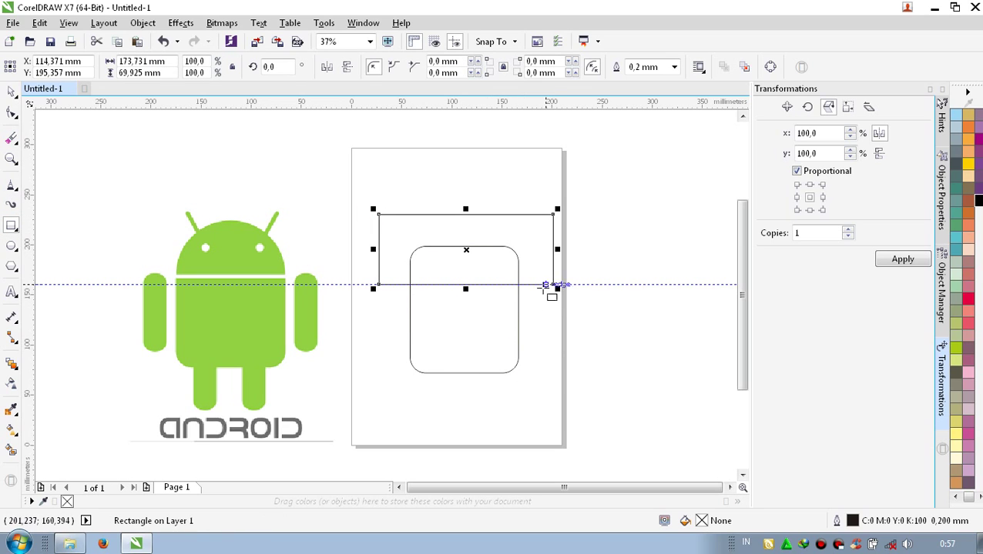
{"action": "left_click", "coordinate": [12, 91]}
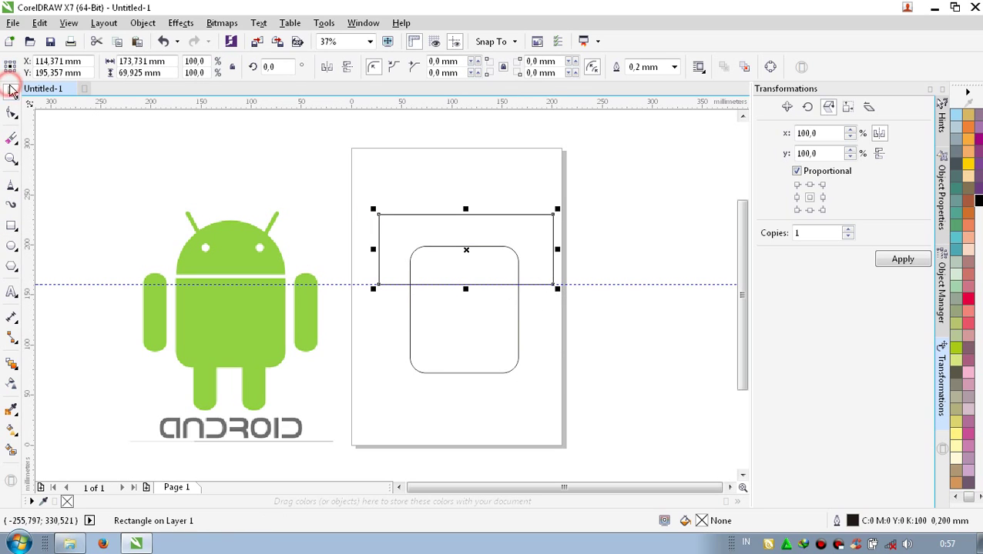
{"action": "left_click", "coordinate": [452, 342], "text": "shift"}
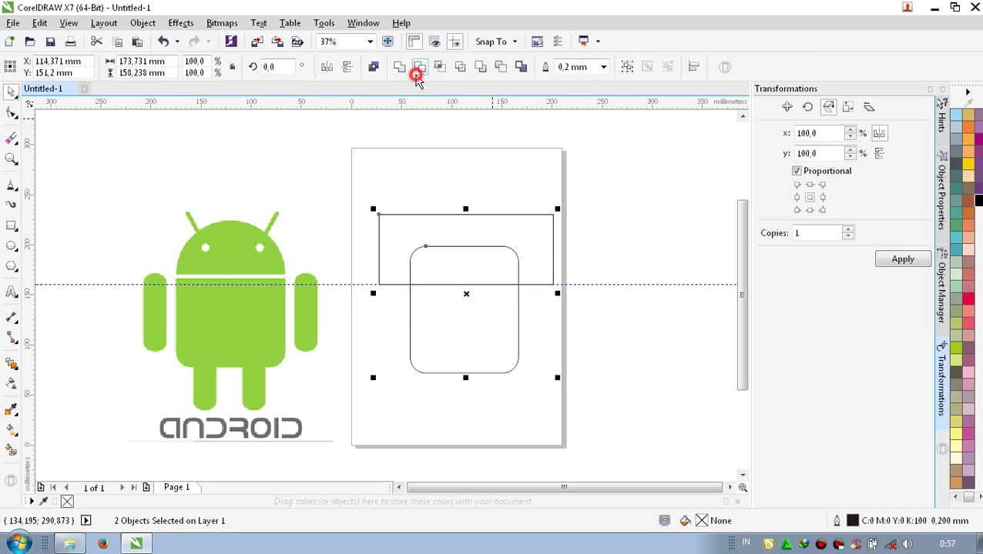
{"action": "left_click", "coordinate": [417, 67]}
{"action": "left_click", "coordinate": [450, 229]}
{"action": "key", "text": "Delete"}
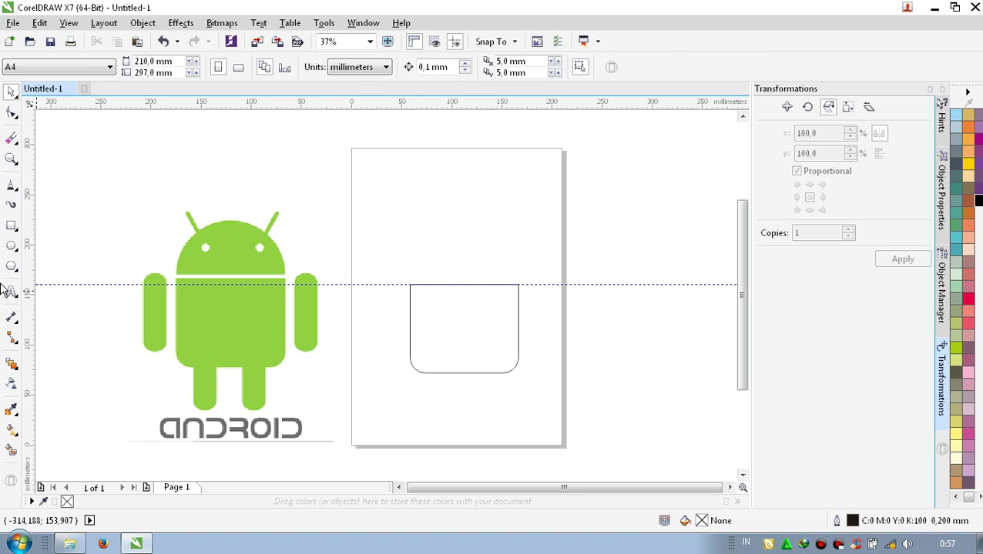
Add vertical guidelines at about X 74, 112.5 and 151 mm and horizontal ones at about Y 124 mm and the body's lower edge
{"action": "left_click", "coordinate": [13, 228]}
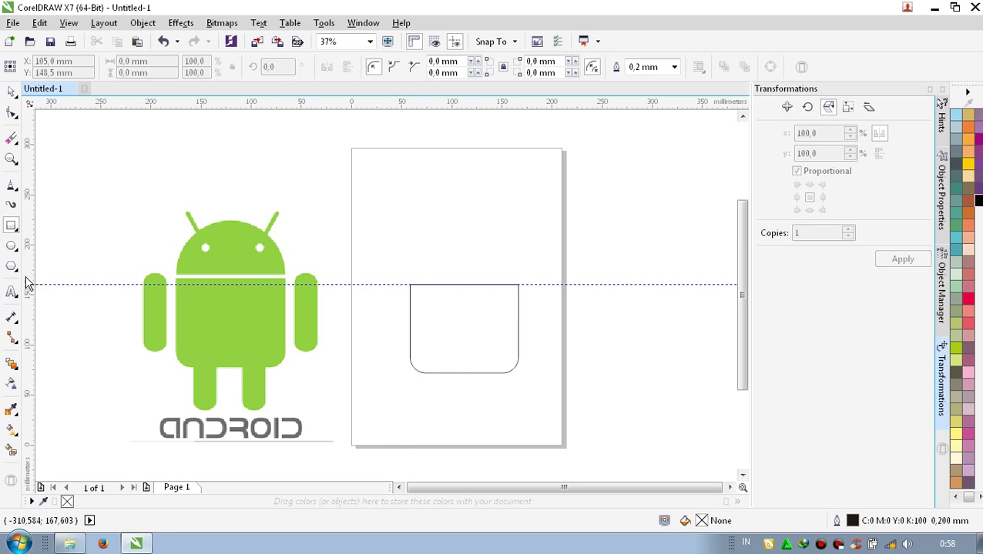
{"action": "left_click_drag", "start_coordinate": [29, 285], "coordinate": [454, 365]}
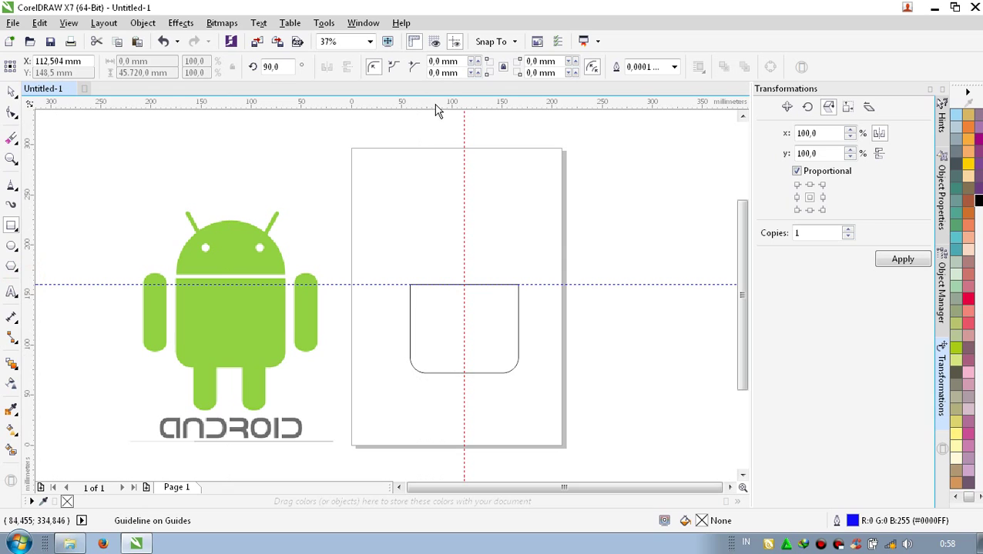
{"action": "left_click_drag", "start_coordinate": [435, 105], "coordinate": [412, 321]}
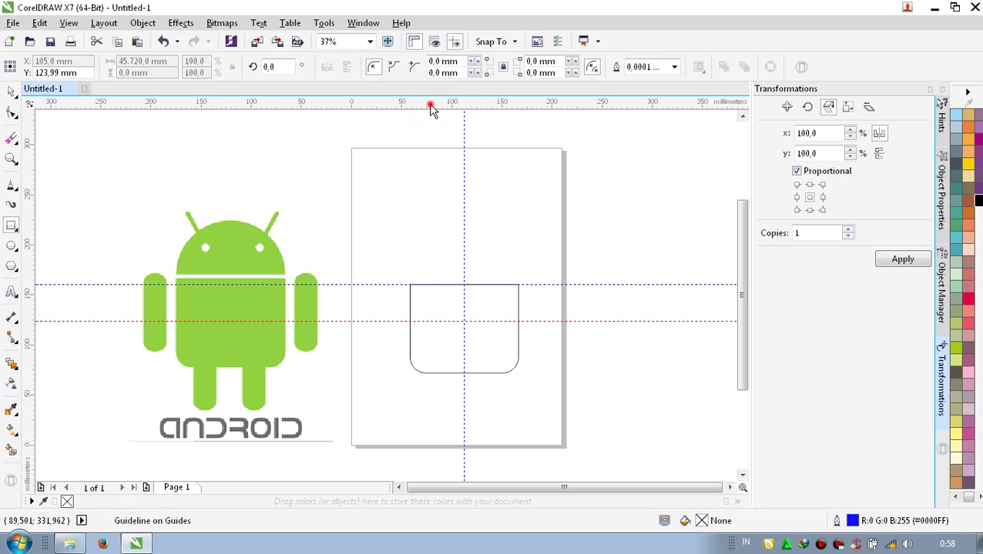
{"action": "left_click_drag", "start_coordinate": [431, 107], "coordinate": [464, 375]}
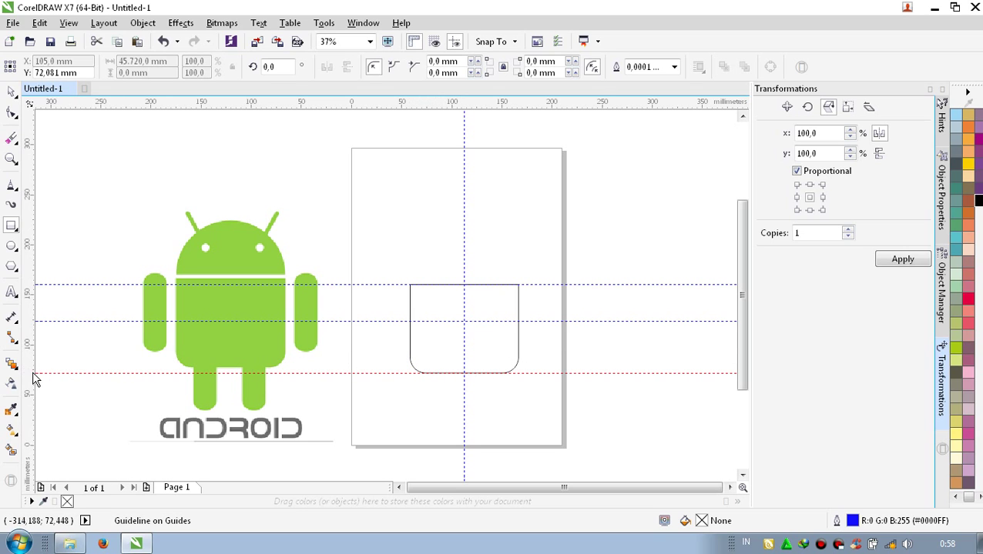
{"action": "left_click_drag", "start_coordinate": [32, 371], "coordinate": [427, 377]}
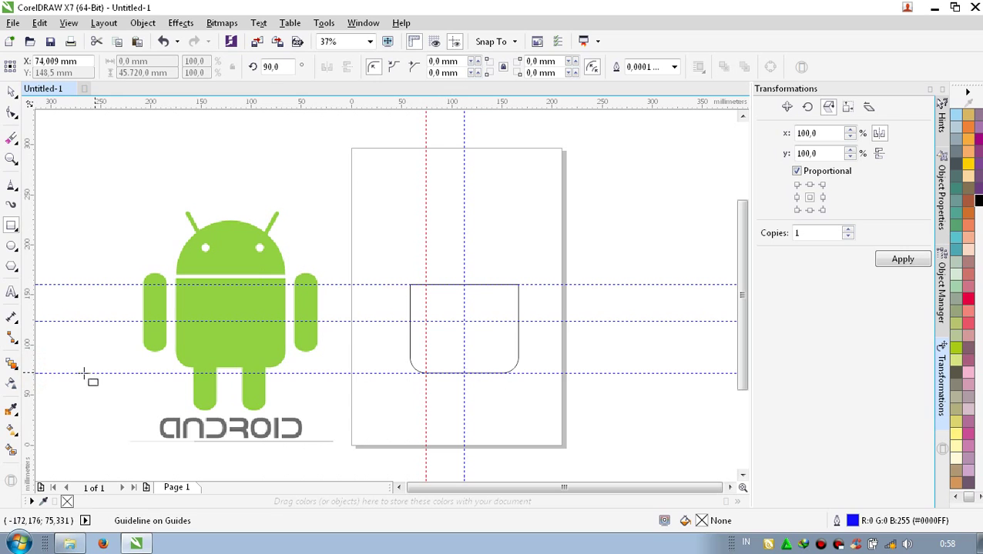
{"action": "left_click_drag", "start_coordinate": [25, 367], "coordinate": [502, 381]}
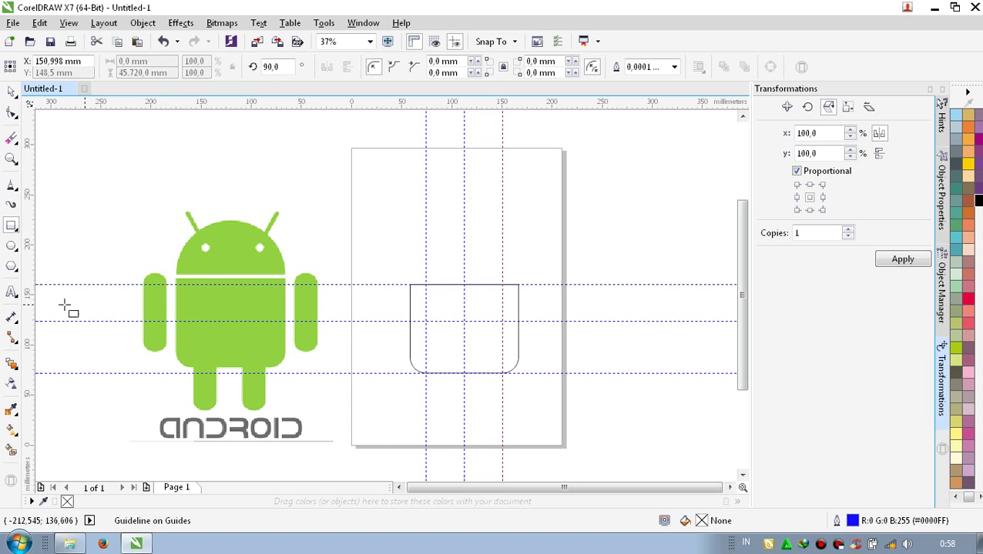
Draw a left leg rectangle about 26 by 93 mm overlapping the body's lower edge, and delete the stray small Android bitmap
{"action": "left_click", "coordinate": [12, 225]}
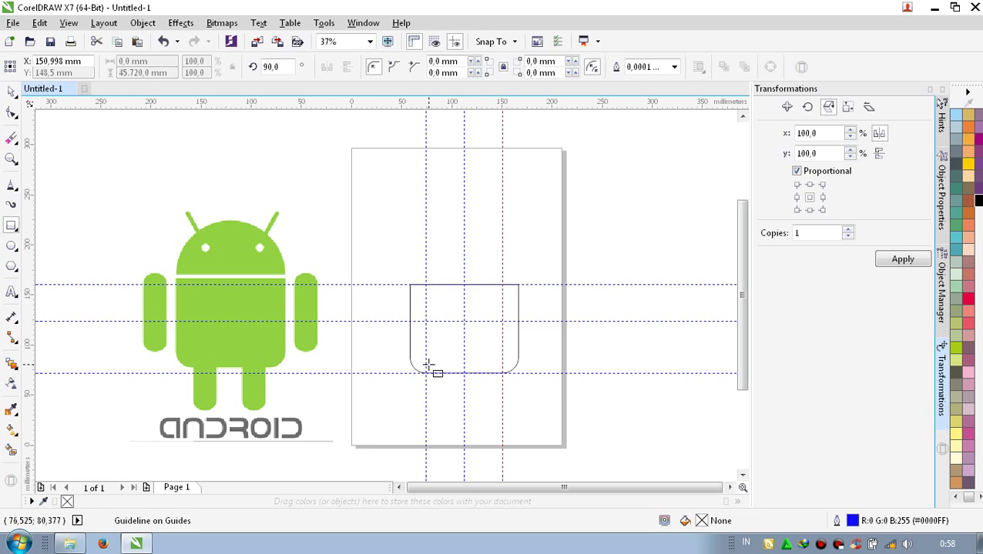
{"action": "left_click_drag", "start_coordinate": [428, 365], "coordinate": [454, 419]}
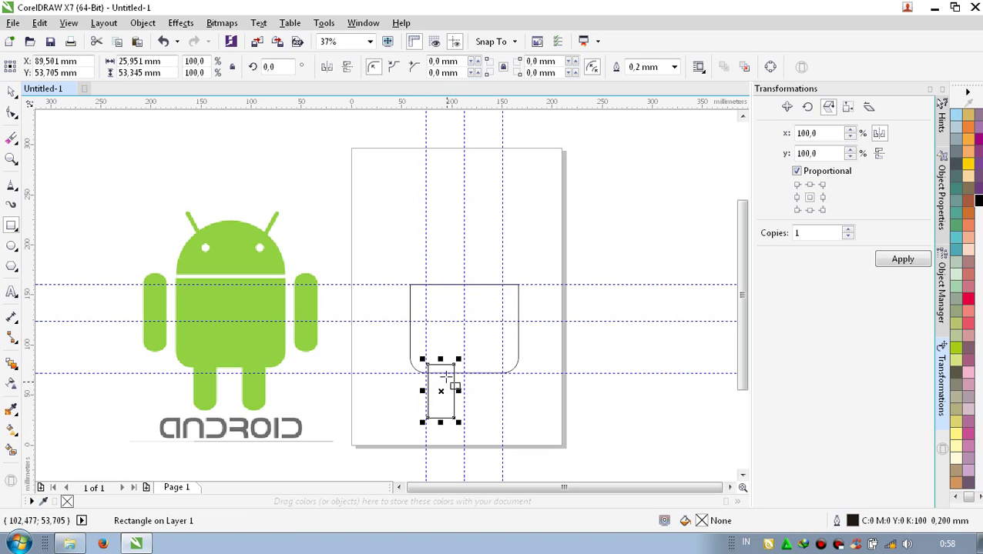
{"action": "left_click_drag", "start_coordinate": [440, 365], "coordinate": [440, 327]}
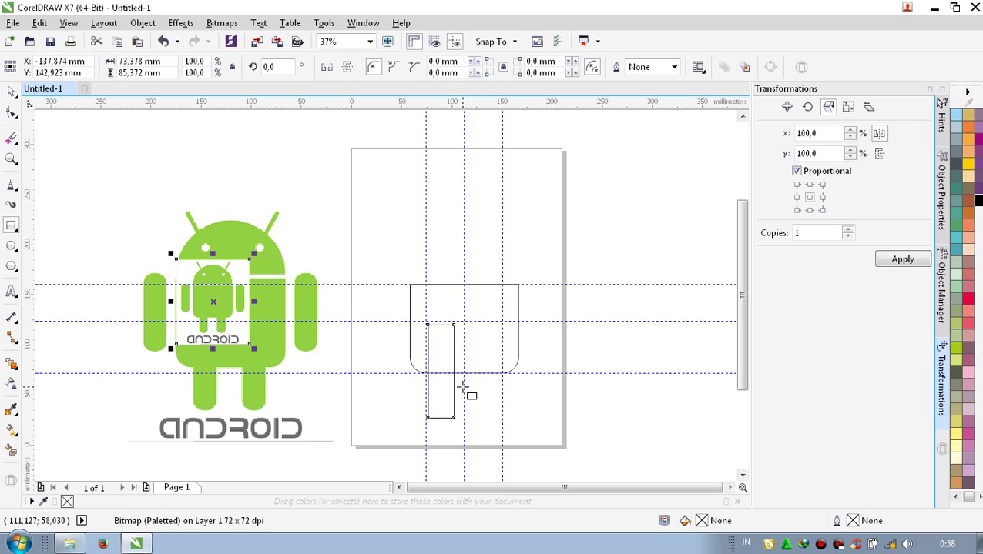
{"action": "key", "text": "Delete"}
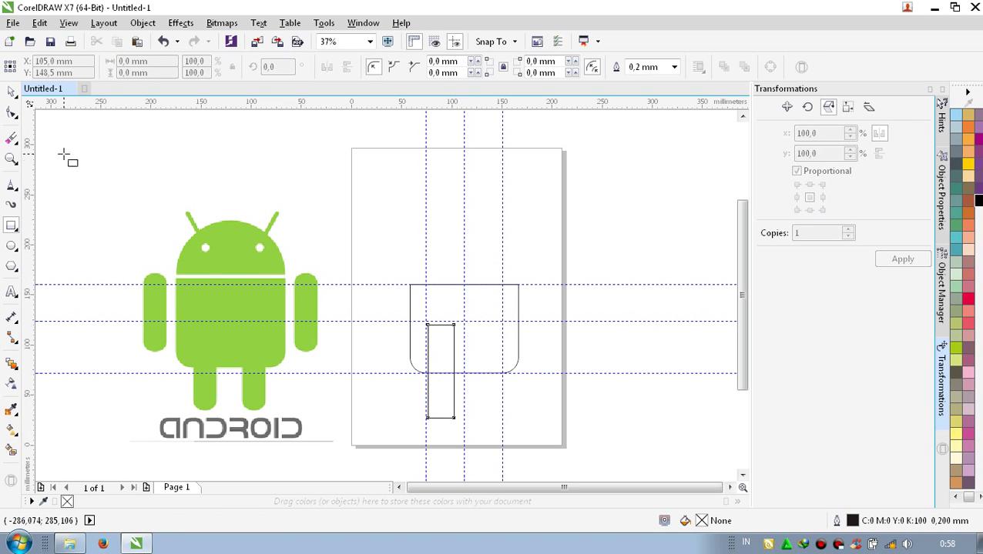
Duplicate the leg rectangle to the other side of the centre guideline, centred at about X 135.6 mm
{"action": "left_click", "coordinate": [11, 91]}
{"action": "left_click", "coordinate": [438, 402]}
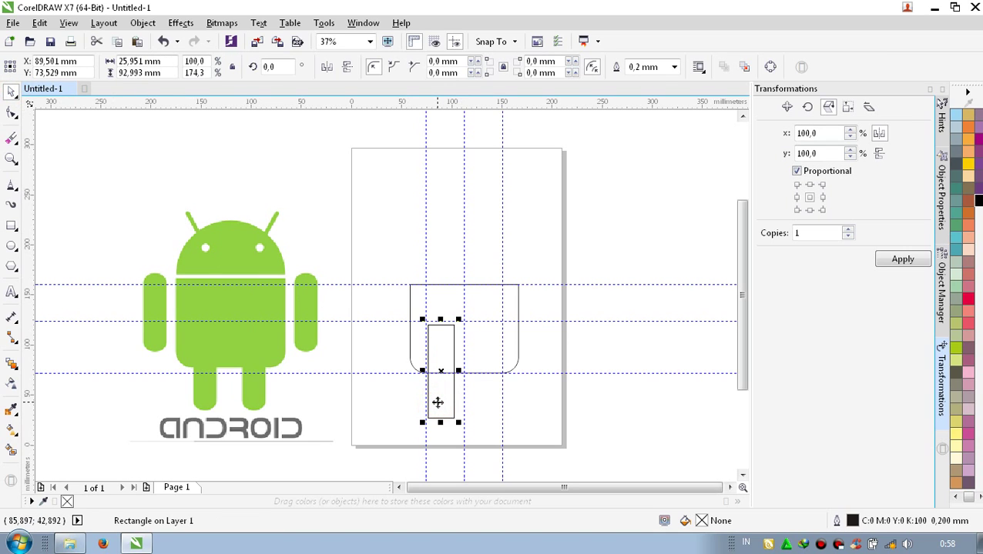
{"action": "left_click_drag", "start_coordinate": [437, 402], "coordinate": [484, 403]}
Round the corners of both leg rectangles, about 10.1 mm on the left leg and about 9.4 mm on the right
{"action": "key", "text": "F10"}
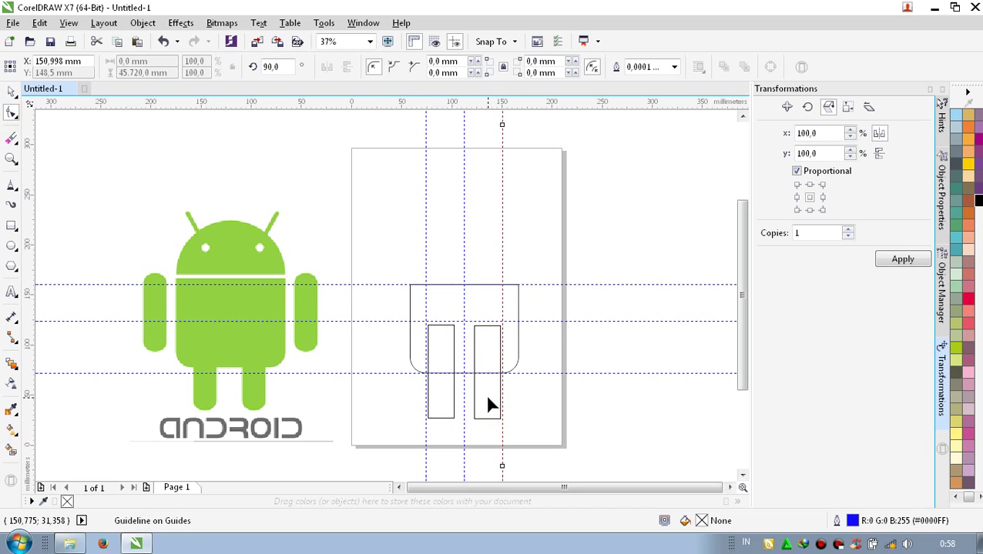
{"action": "left_click_drag", "start_coordinate": [500, 418], "coordinate": [437, 412]}
{"action": "left_click", "coordinate": [439, 412]}
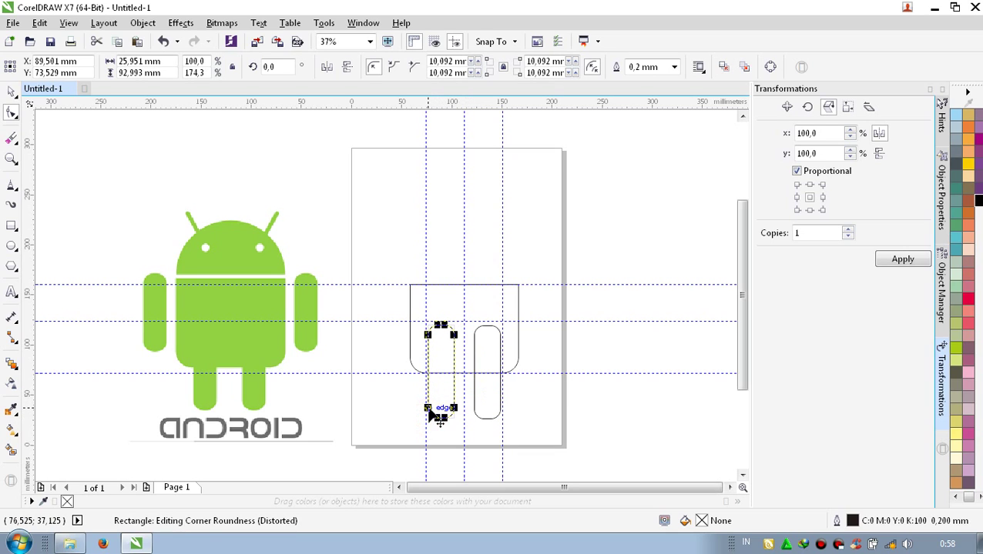
{"action": "left_click", "coordinate": [475, 412]}
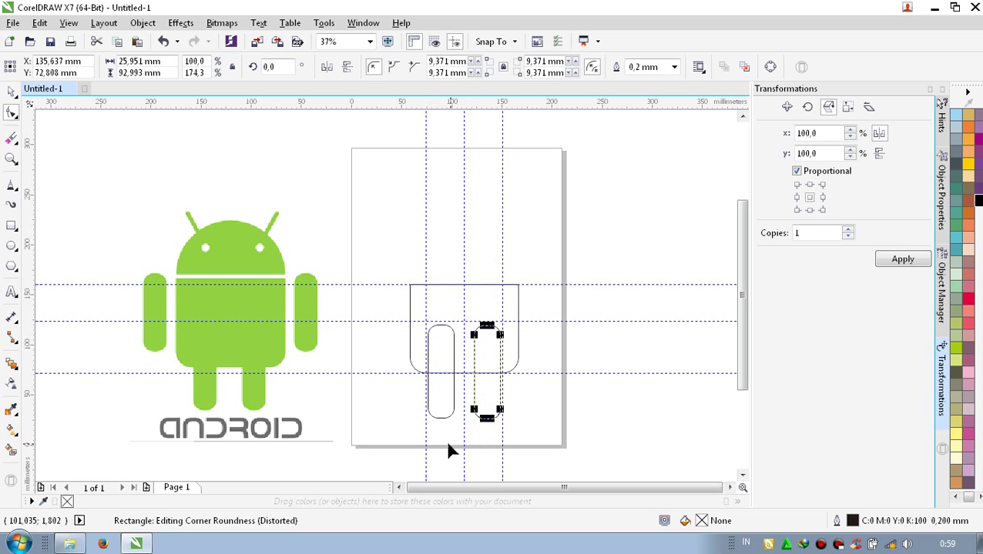
{"action": "left_click", "coordinate": [429, 401]}
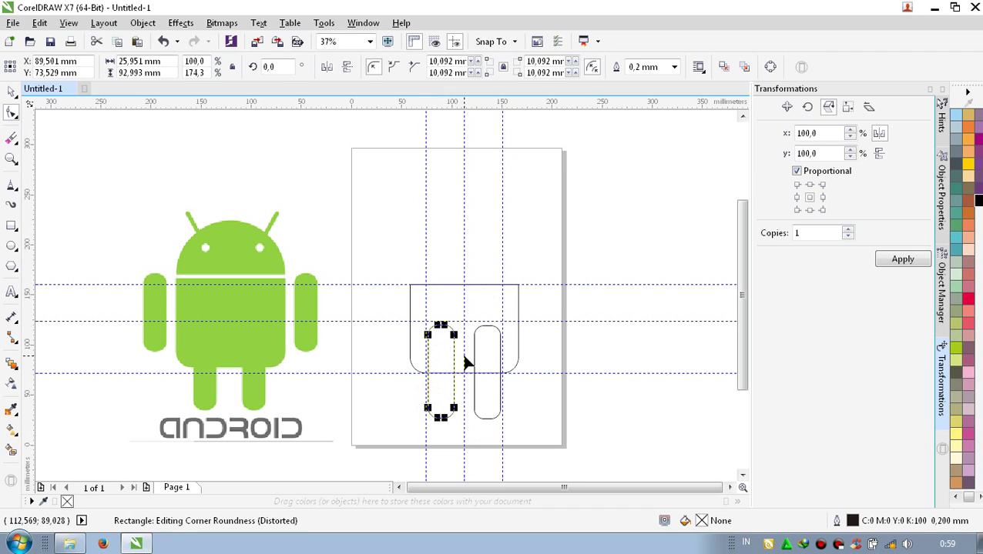
{"action": "left_click", "coordinate": [486, 400]}
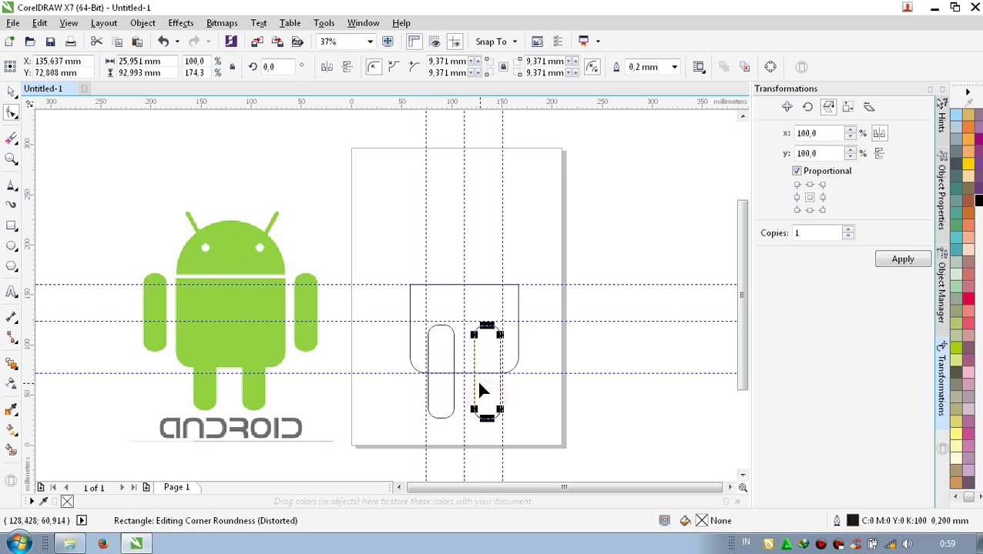
Weld the two rounded legs and the body into a single shape
{"action": "left_click", "coordinate": [8, 93]}
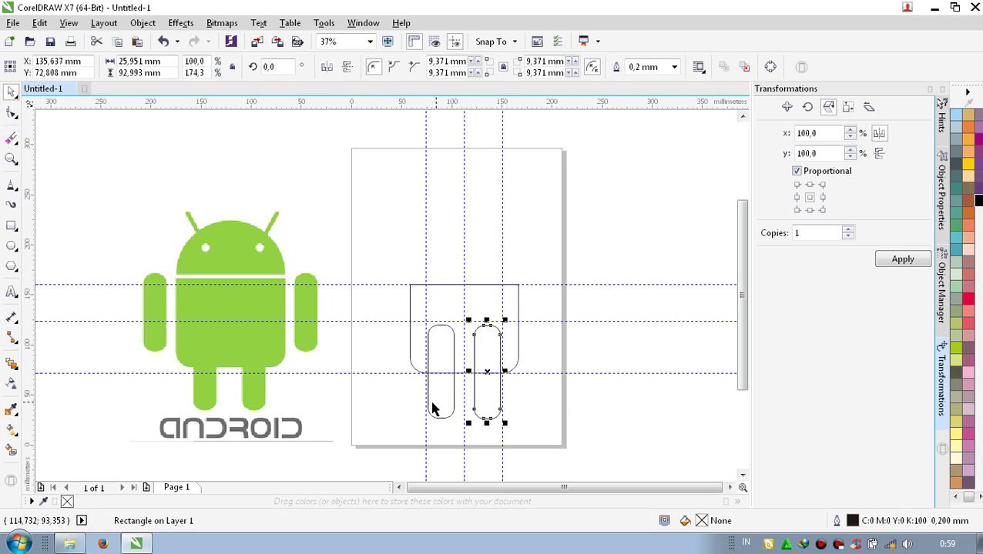
{"action": "left_click", "coordinate": [433, 406]}
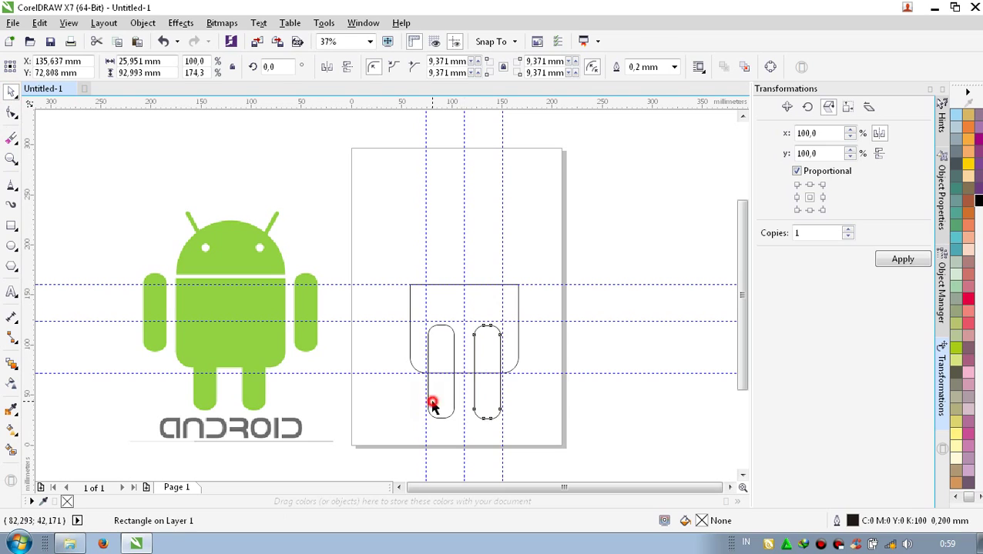
{"action": "left_click", "coordinate": [485, 405], "text": "shift"}
{"action": "left_click", "coordinate": [474, 305], "text": "shift"}
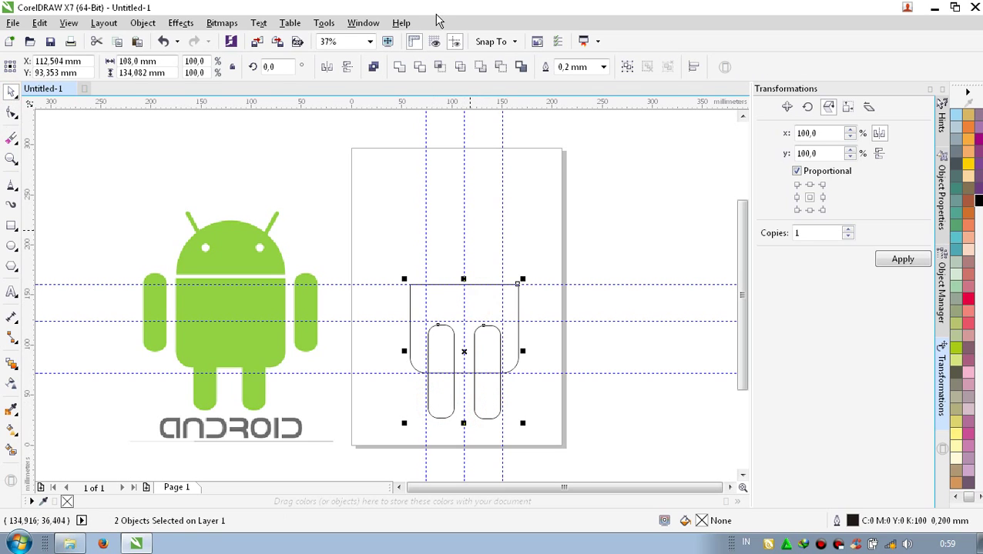
{"action": "left_click", "coordinate": [405, 70]}
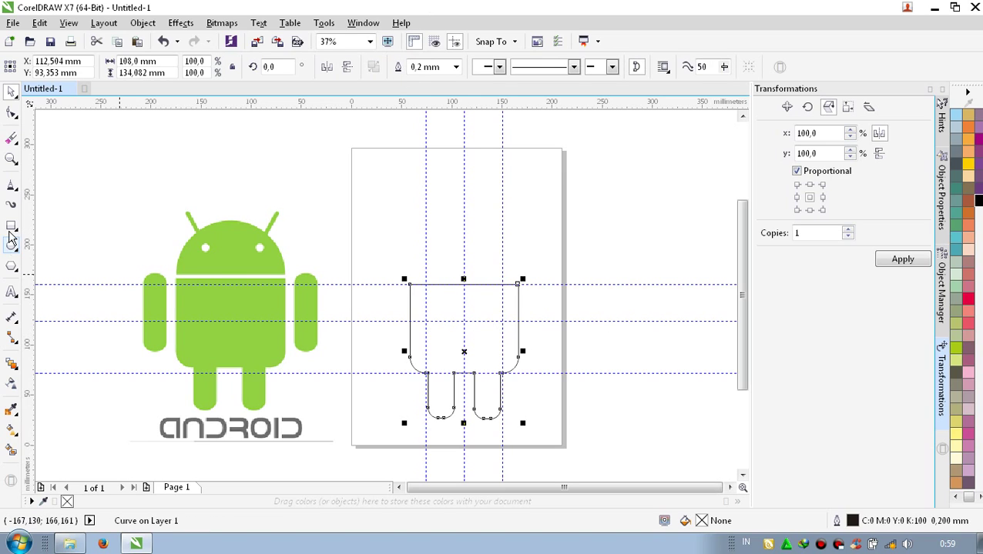
Draw an arm rectangle about 24.5 by 85 mm left of the body and round its corners to about 11.5 mm
{"action": "left_click", "coordinate": [12, 227]}
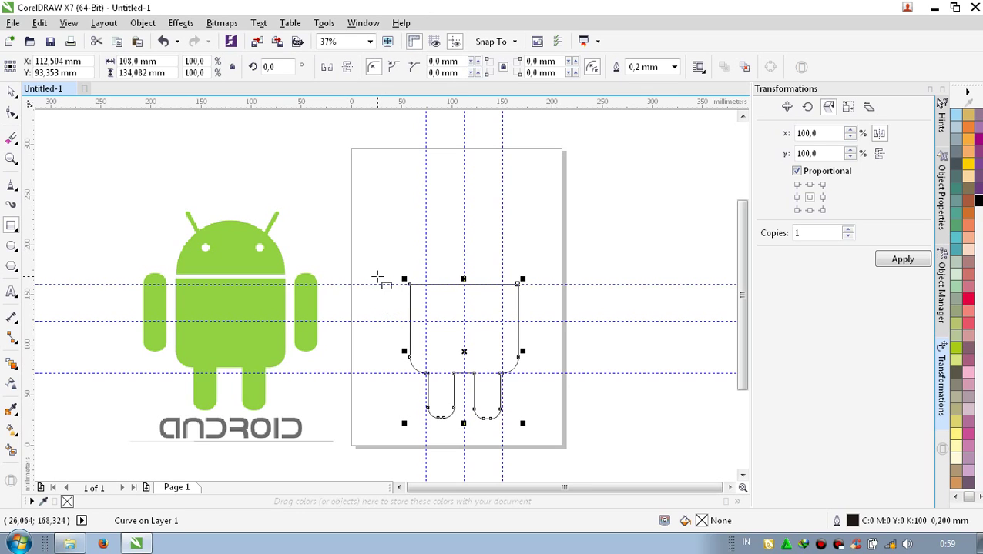
{"action": "left_click_drag", "start_coordinate": [377, 277], "coordinate": [402, 353]}
{"action": "left_click", "coordinate": [11, 113]}
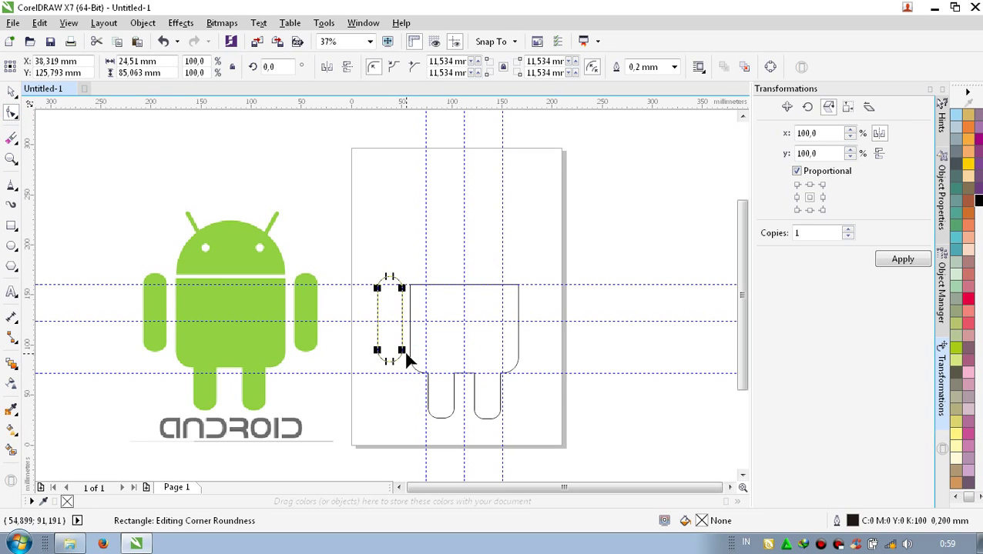
{"action": "key", "text": "space"}
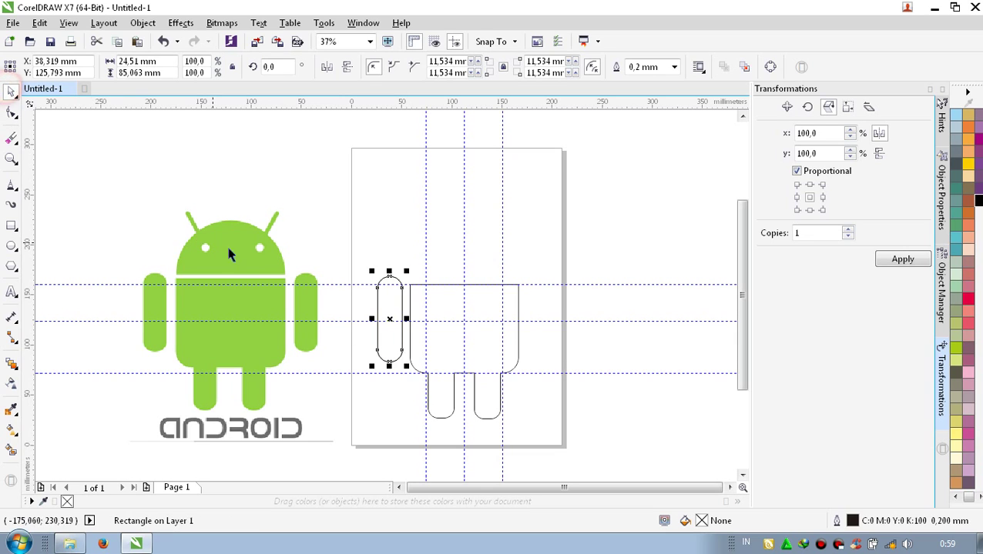
Duplicate the rounded arm and place the copy on the other side of the body at about X 184.7, Y 124.4 mm
{"action": "left_click_drag", "start_coordinate": [390, 344], "coordinate": [448, 341]}
{"action": "right_click", "coordinate": [448, 341]}
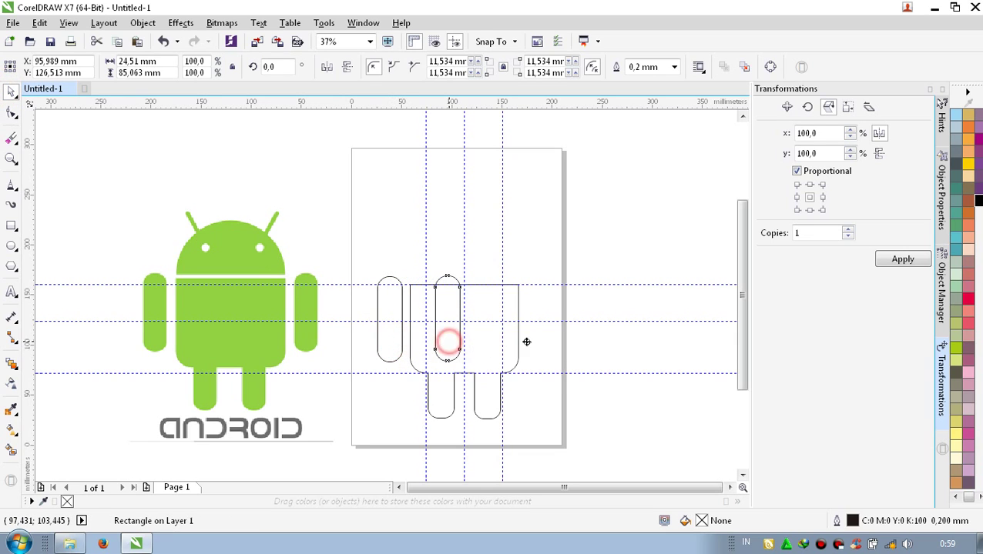
{"action": "mouse_move", "coordinate": [526, 342]}
{"action": "left_mouse_down"}
{"action": "mouse_move", "coordinate": [493, 344]}
{"action": "mouse_move", "coordinate": [541, 346]}
{"action": "left_mouse_up"}
{"action": "left_click", "coordinate": [590, 358]}
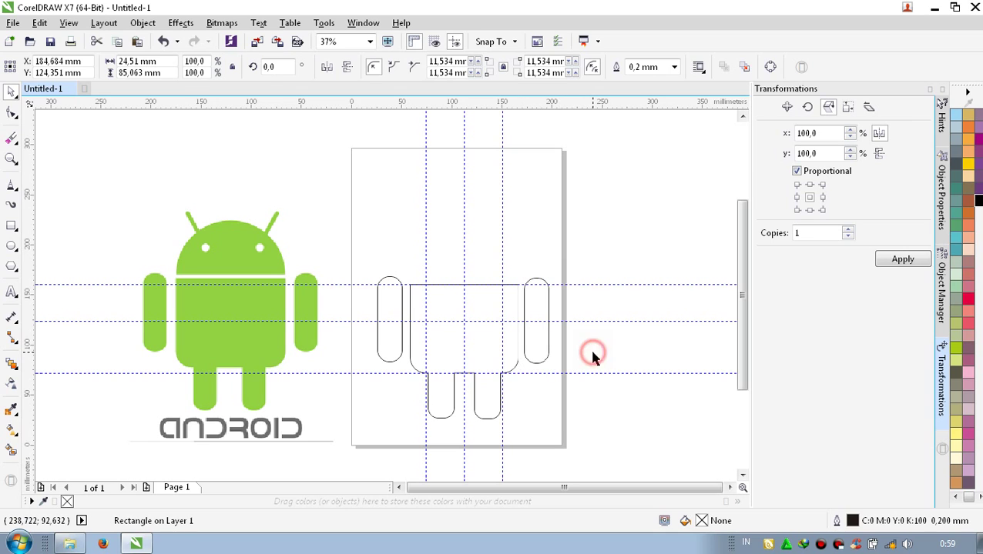
{"action": "left_click", "coordinate": [500, 373]}
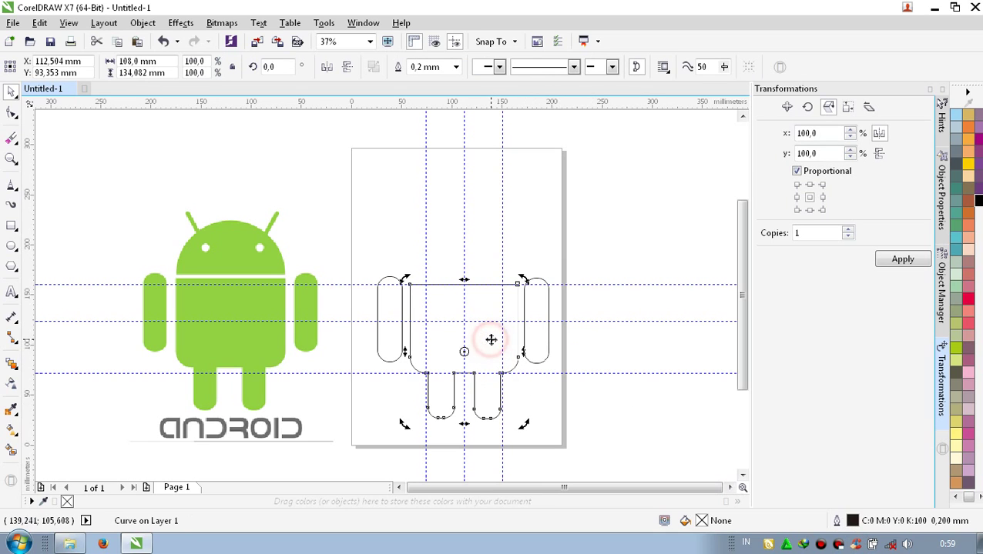
{"action": "left_click", "coordinate": [13, 116]}
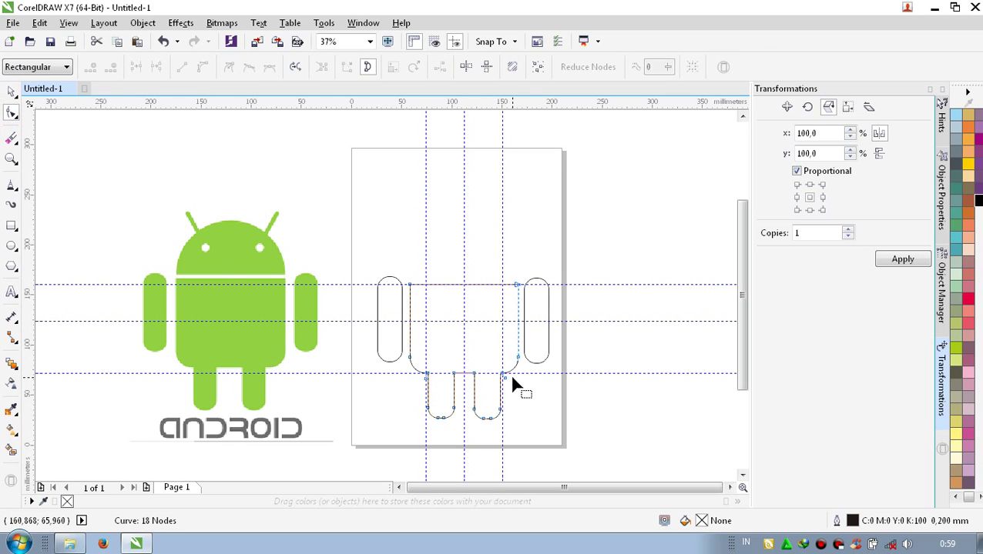
{"action": "left_click", "coordinate": [527, 391]}
{"action": "left_click", "coordinate": [486, 347]}
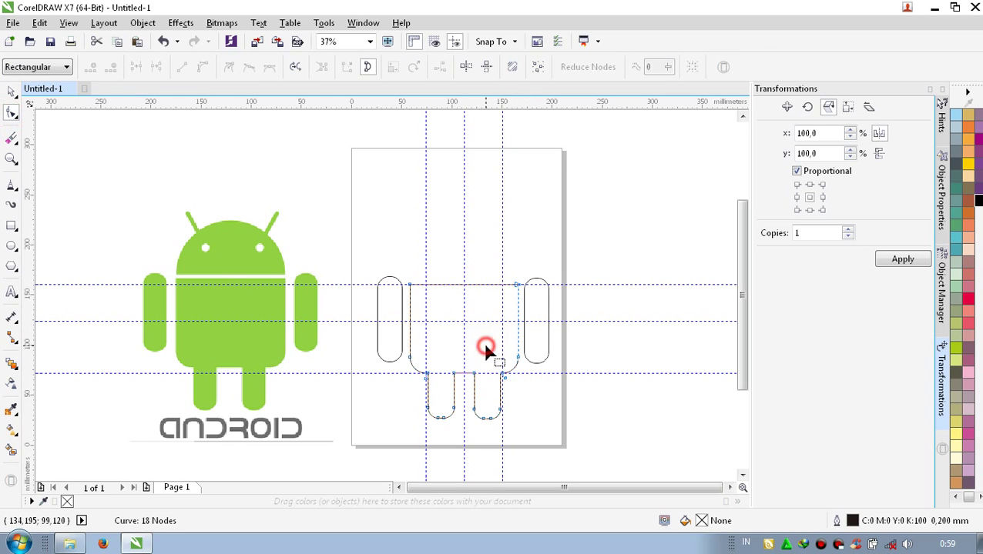
{"action": "left_click", "coordinate": [11, 91]}
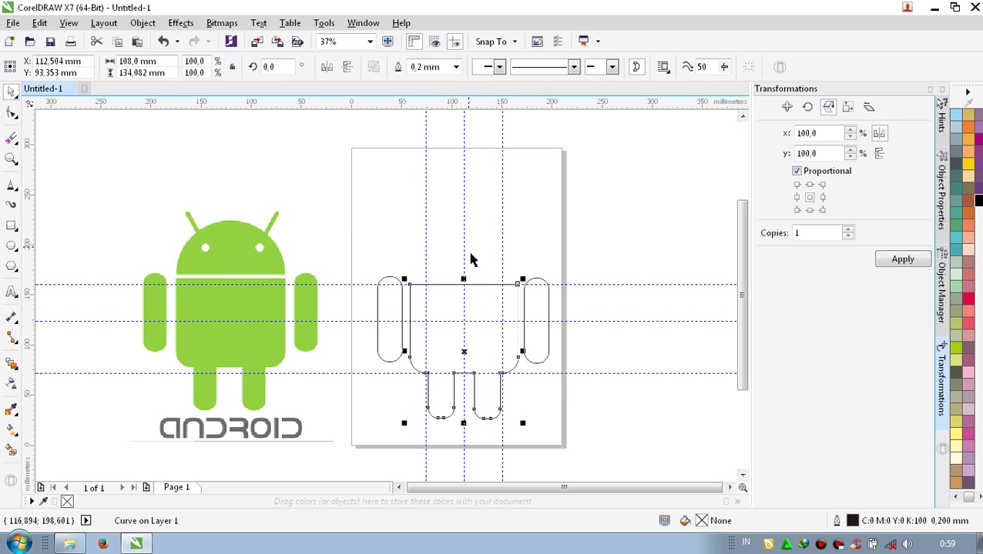
Try moving the arm copy away from the body to about X 278.4 mm, and undo edits back to the single square-cornered leg
{"action": "left_click_drag", "start_coordinate": [540, 351], "coordinate": [635, 343]}
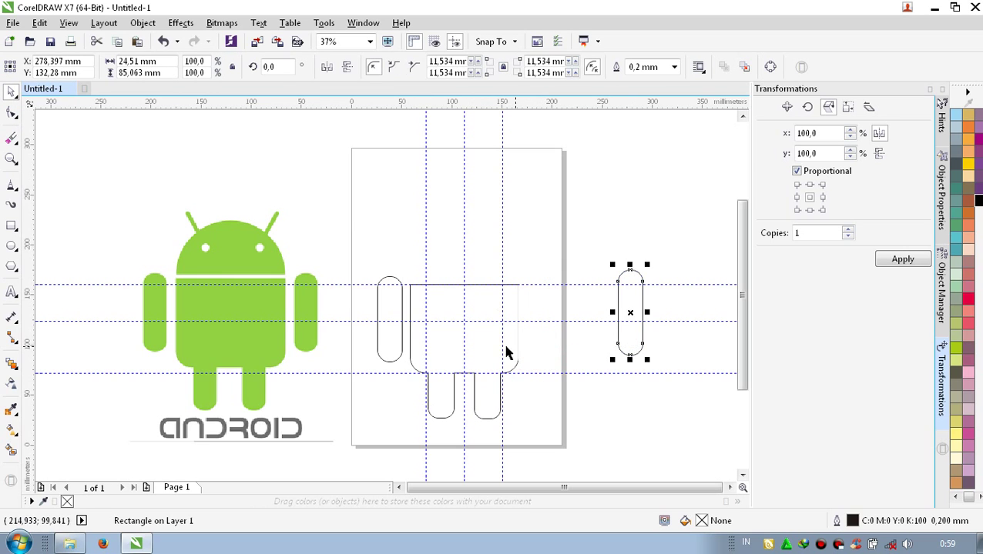
{"action": "left_click", "coordinate": [503, 341]}
{"action": "key", "text": "ctrl+z"}
{"action": "key", "text": "ctrl+z"}
{"action": "key", "text": "ctrl+z"}
{"action": "key", "text": "ctrl+z"}
{"action": "key", "text": "ctrl+z"}
{"action": "key", "text": "ctrl+z"}
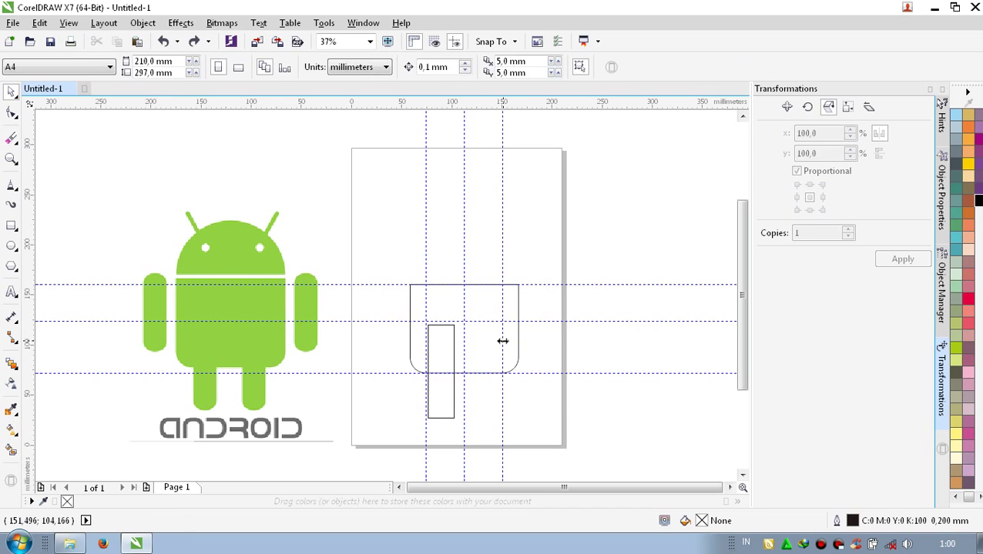
Redo the undone edits up to the arm duplicate lying over the body
{"action": "key", "text": "ctrl+shift+z"}
{"action": "key", "text": "ctrl+shift+z"}
{"action": "key", "text": "ctrl+shift+z"}
{"action": "key", "text": "ctrl+shift+z"}
{"action": "key", "text": "ctrl+shift+z"}
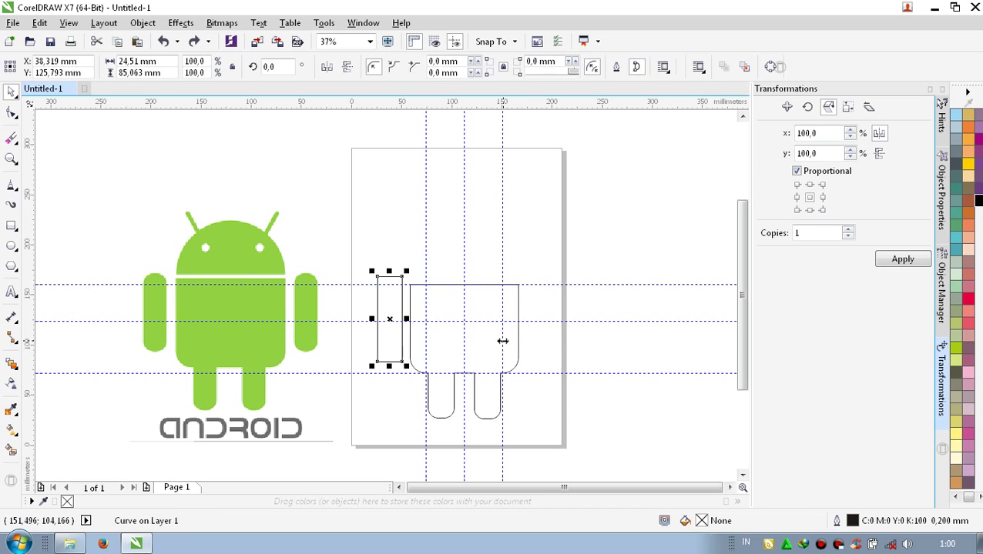
{"action": "key", "text": "ctrl+shift+z"}
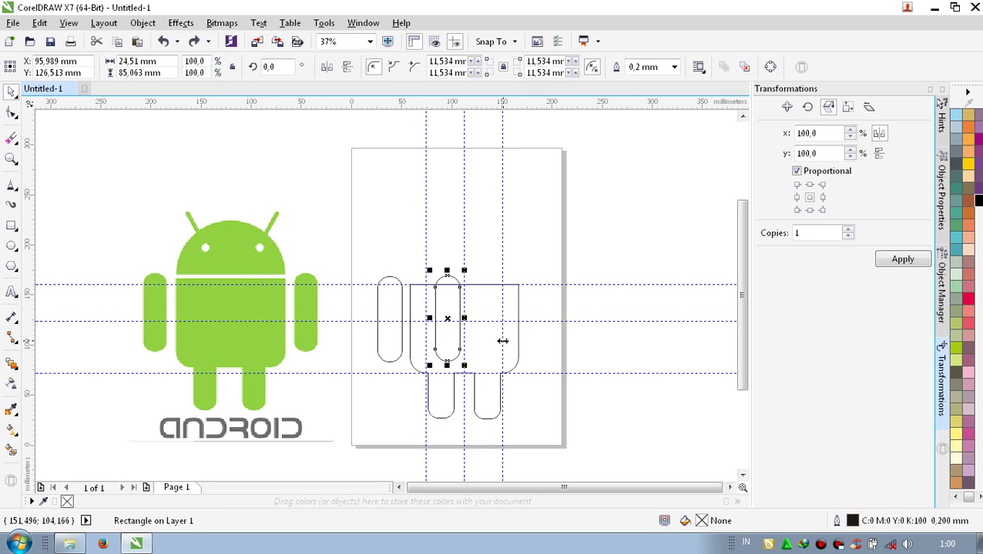
Move the arm copy off the body to its free side, centred at about X 187.1, Y 124.4 mm
{"action": "left_click_drag", "start_coordinate": [453, 328], "coordinate": [536, 335]}
{"action": "key", "text": "Right"}
{"action": "key", "text": "Right"}
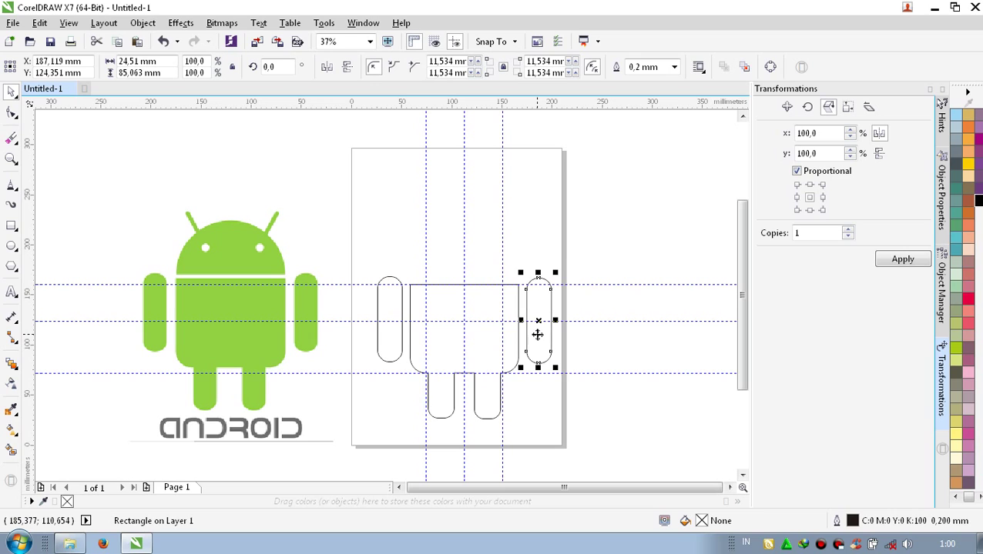
{"action": "left_click", "coordinate": [612, 432]}
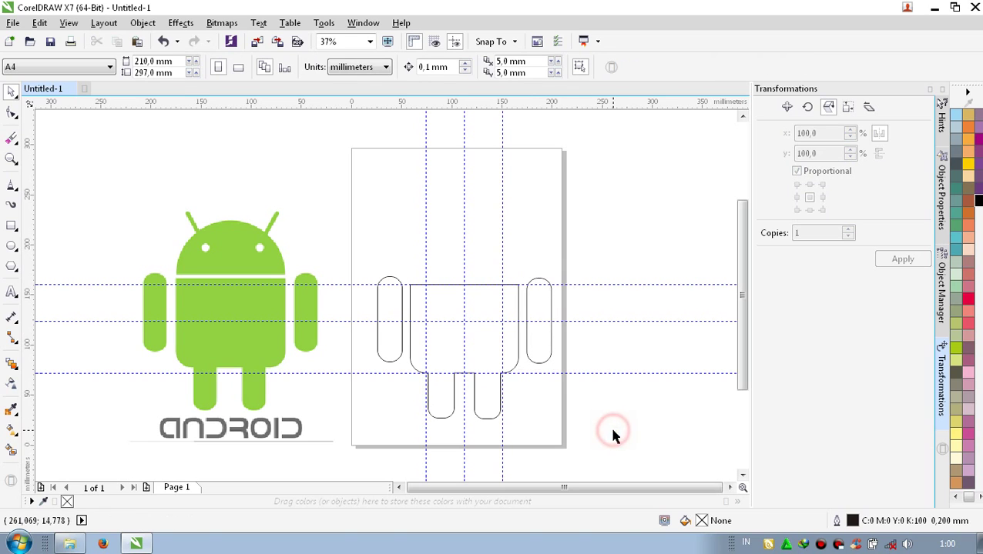
Draw an ellipse about 108.1 mm wide over the body, spanning its full width, and set its height to 108 mm
{"action": "left_click", "coordinate": [9, 246]}
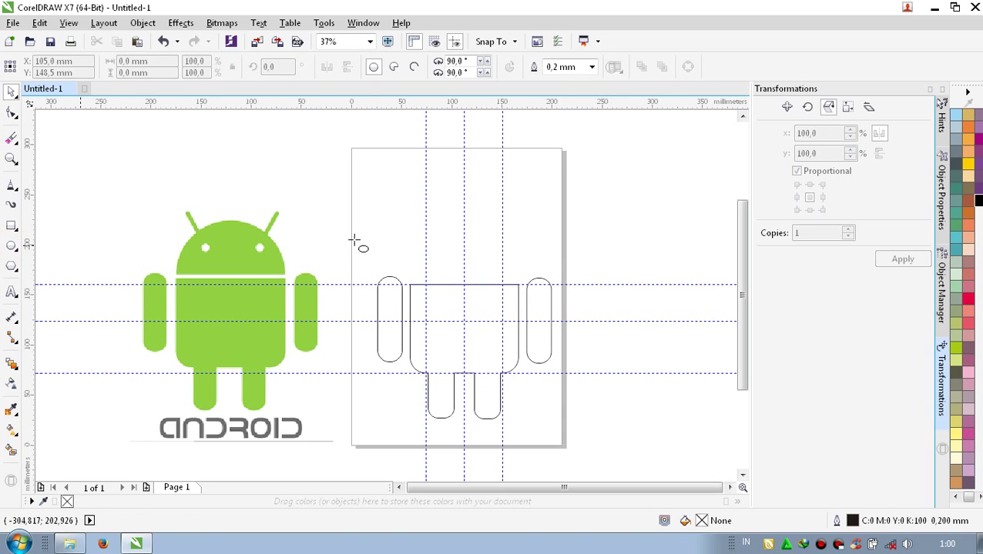
{"action": "left_click_drag", "start_coordinate": [409, 286], "coordinate": [513, 376]}
{"action": "left_click_drag", "start_coordinate": [521, 383], "coordinate": [519, 384]}
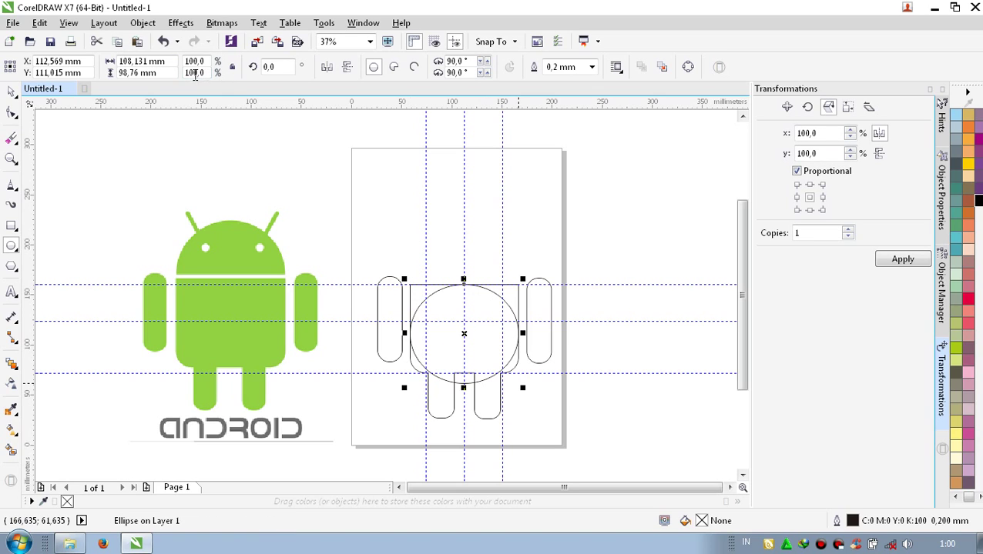
{"action": "left_click", "coordinate": [139, 72]}
{"action": "key", "text": "BackSpace"}
{"action": "key", "text": "BackSpace"}
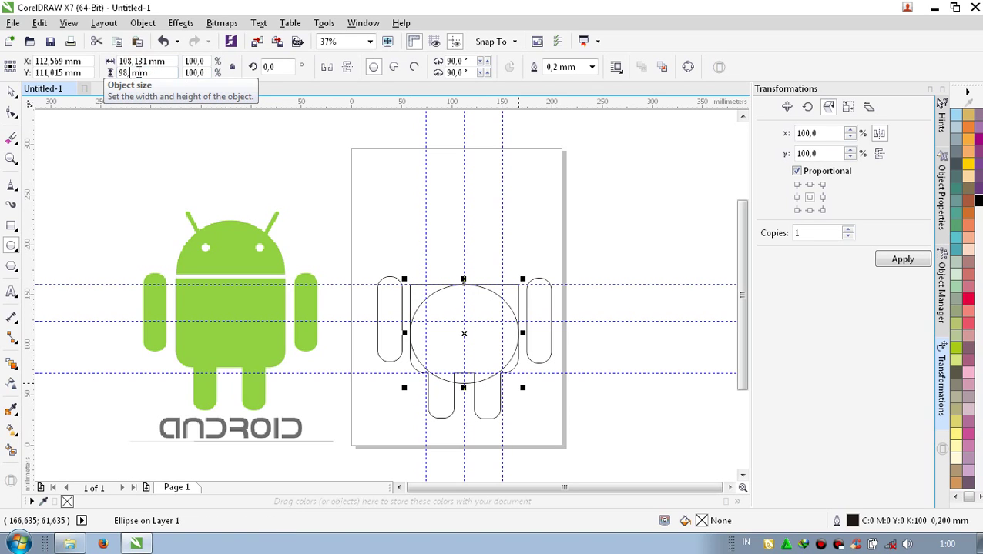
{"action": "type", "text": "108"}
{"action": "key", "text": "Return"}
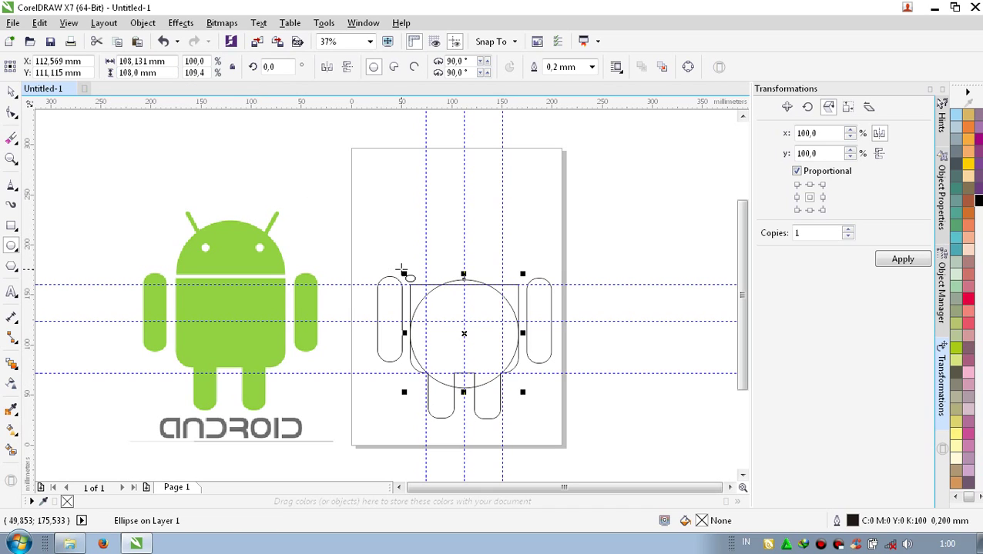
Move the circle straight up and fine-tune its height so its centre sits about on the body's top edge
{"action": "left_click_drag", "start_coordinate": [403, 271], "coordinate": [403, 269]}
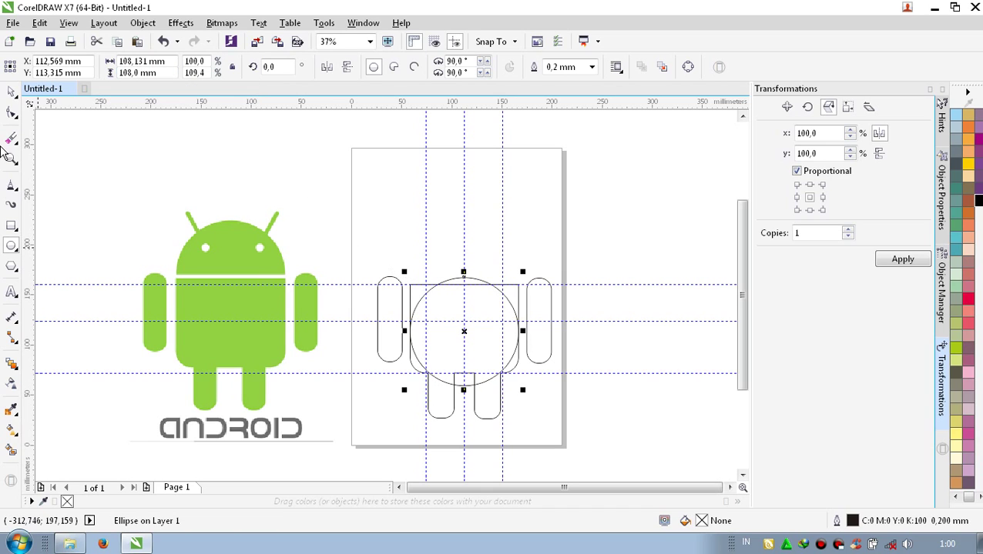
{"action": "left_click", "coordinate": [10, 91]}
{"action": "left_click_drag", "start_coordinate": [476, 357], "coordinate": [477, 318]}
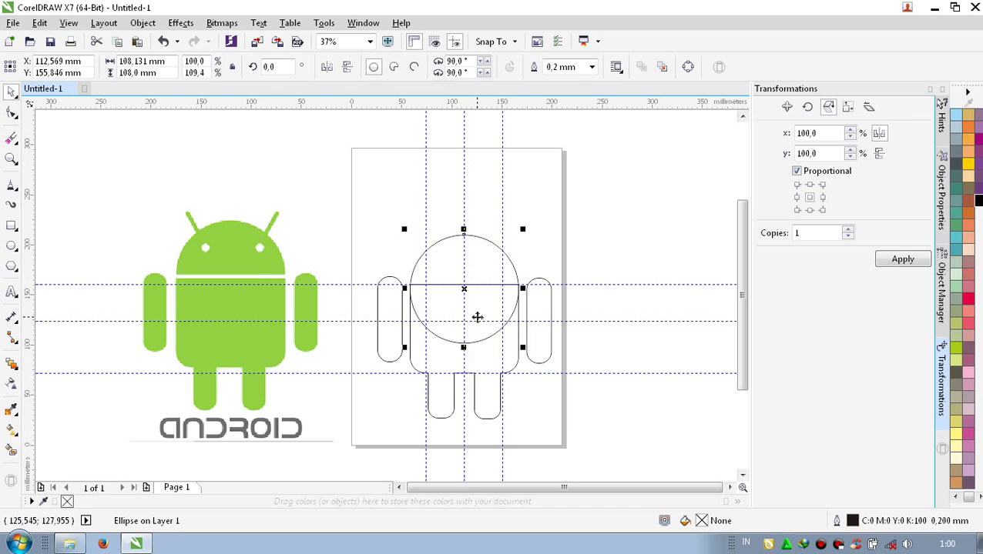
{"action": "key", "text": "Up"}
{"action": "key", "text": "Up"}
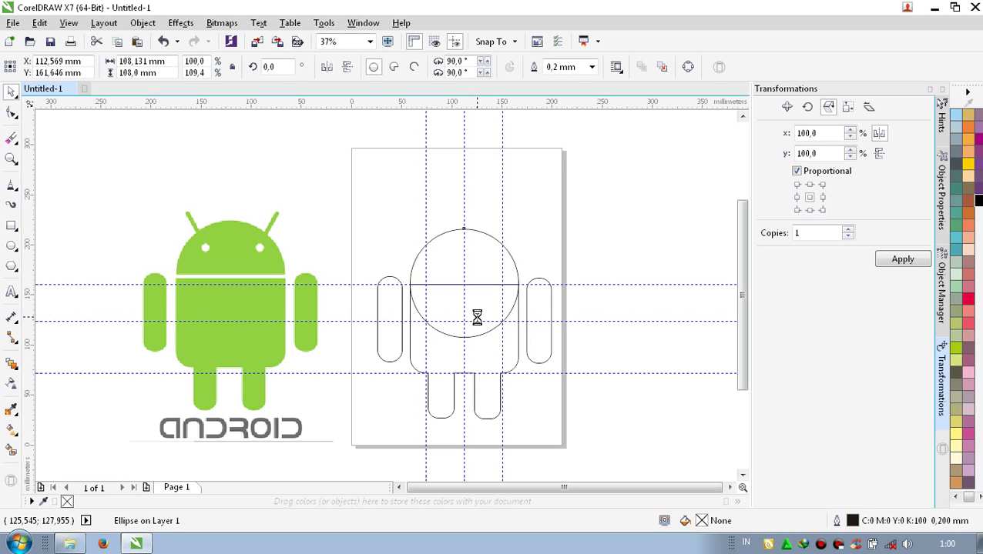
{"action": "key", "text": "Up"}
{"action": "key", "text": "Up"}
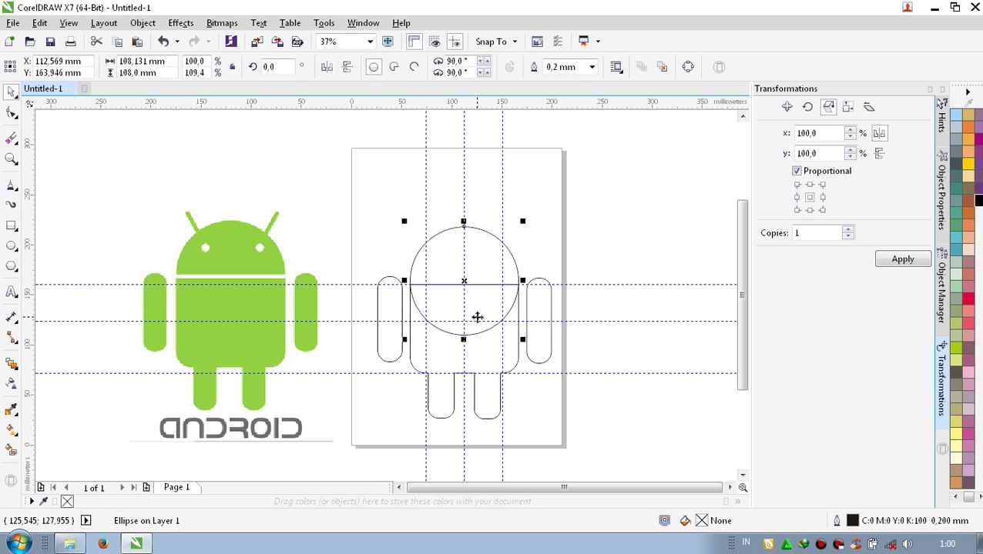
{"action": "key", "text": "Up"}
{"action": "key", "text": "Down"}
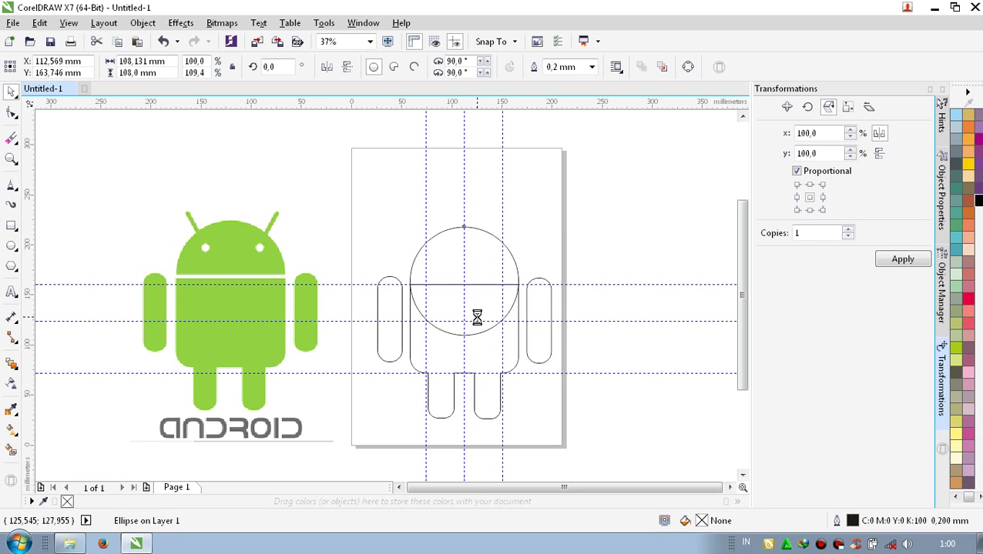
{"action": "key", "text": "Down"}
{"action": "key", "text": "Down"}
{"action": "key", "text": "Down"}
{"action": "key", "text": "Down"}
{"action": "key", "text": "Down"}
{"action": "key", "text": "Down"}
{"action": "key", "text": "Down"}
{"action": "key", "text": "Down"}
{"action": "key", "text": "Down"}
{"action": "key", "text": "Down"}
{"action": "key", "text": "Down"}
{"action": "key", "text": "Down"}
{"action": "key", "text": "Down"}
{"action": "key", "text": "Down"}
{"action": "key", "text": "Down"}
{"action": "key", "text": "Down"}
{"action": "key", "text": "Down"}
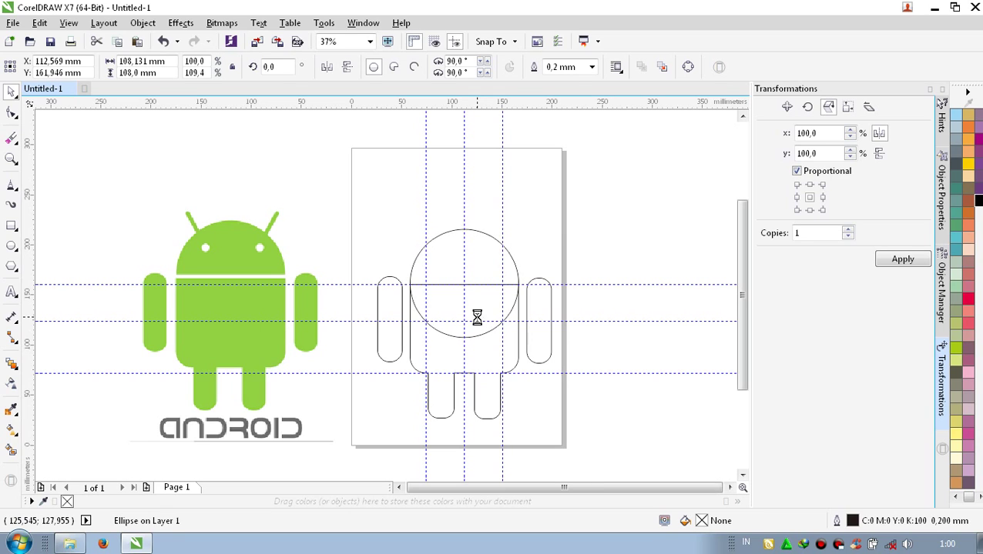
Trim the circle with the body shape to leave a half-round head, and raise the head to about Y 190 mm
{"action": "left_click", "coordinate": [492, 379]}
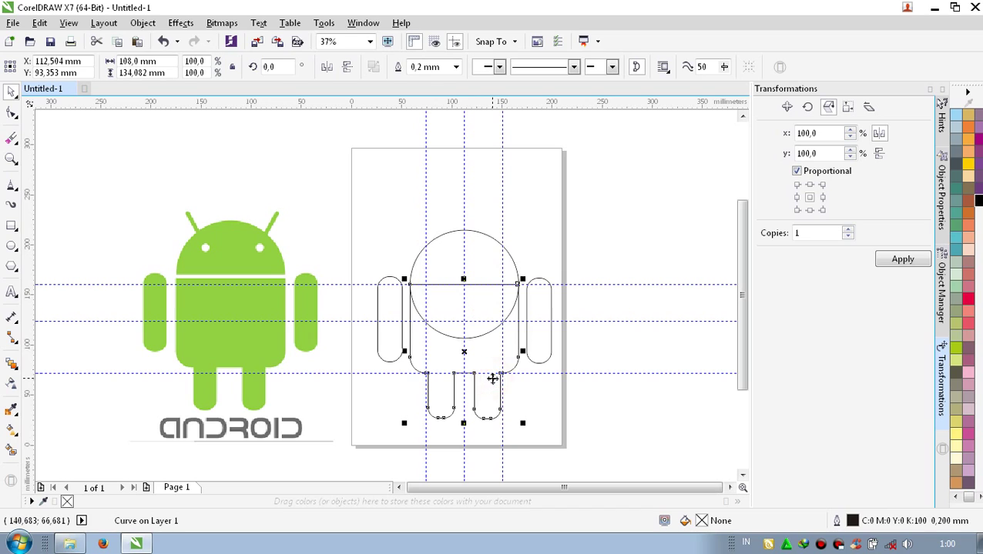
{"action": "left_click", "coordinate": [477, 256], "text": "shift"}
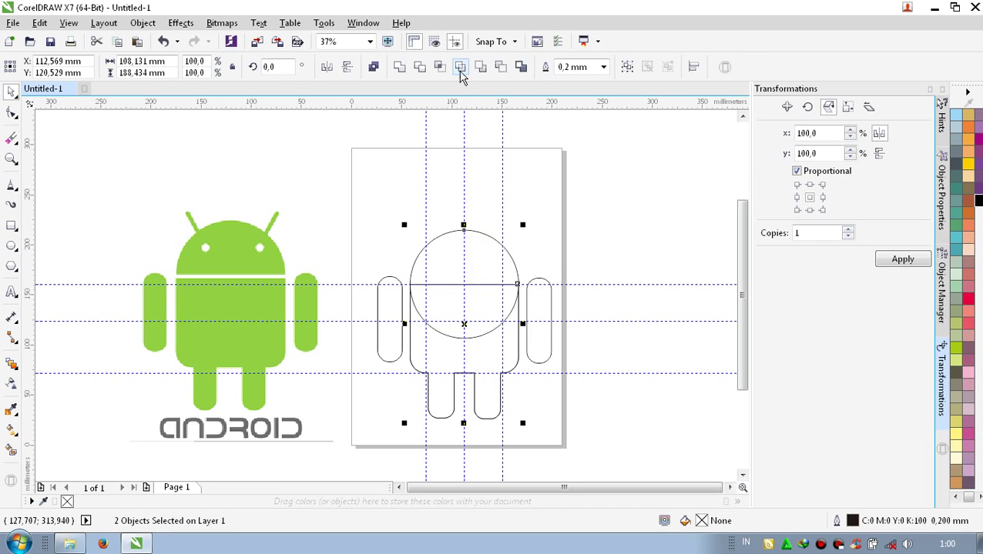
{"action": "left_click", "coordinate": [501, 68]}
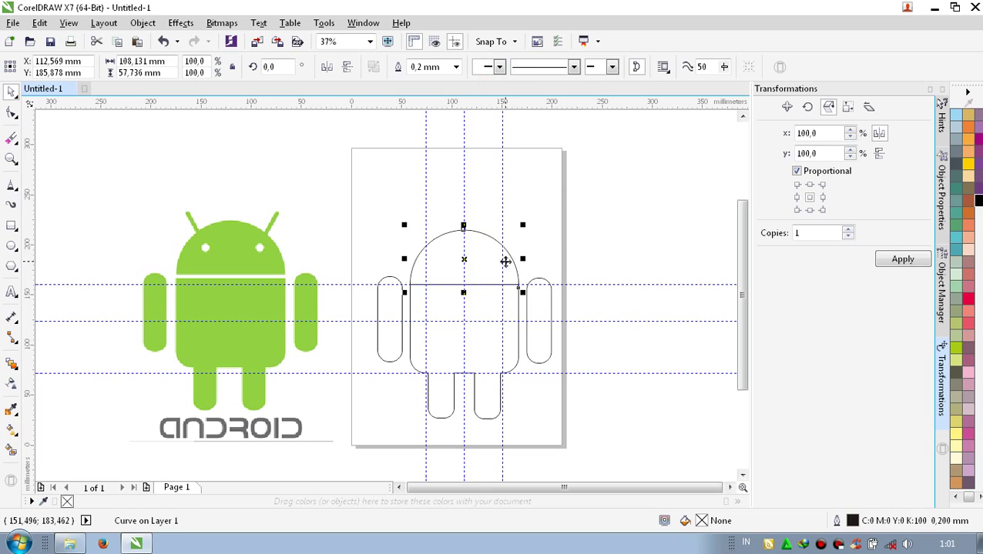
{"action": "left_click_drag", "start_coordinate": [511, 263], "coordinate": [512, 261]}
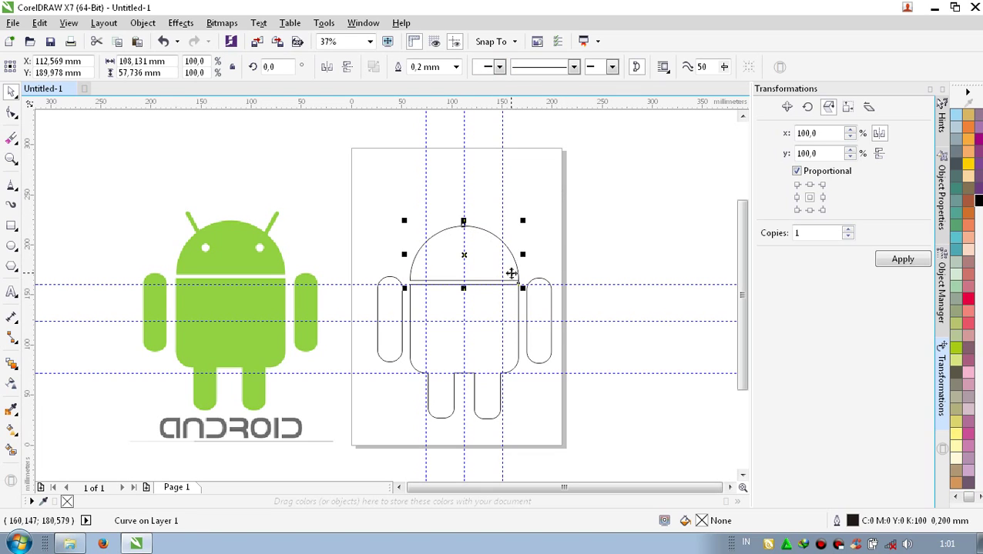
Draw a small circle, size it 8 by 8 mm, and place it as the head's left eye at about X 79.3, Y 185.6 mm
{"action": "left_click", "coordinate": [12, 247]}
{"action": "left_click_drag", "start_coordinate": [380, 240], "coordinate": [387, 247]}
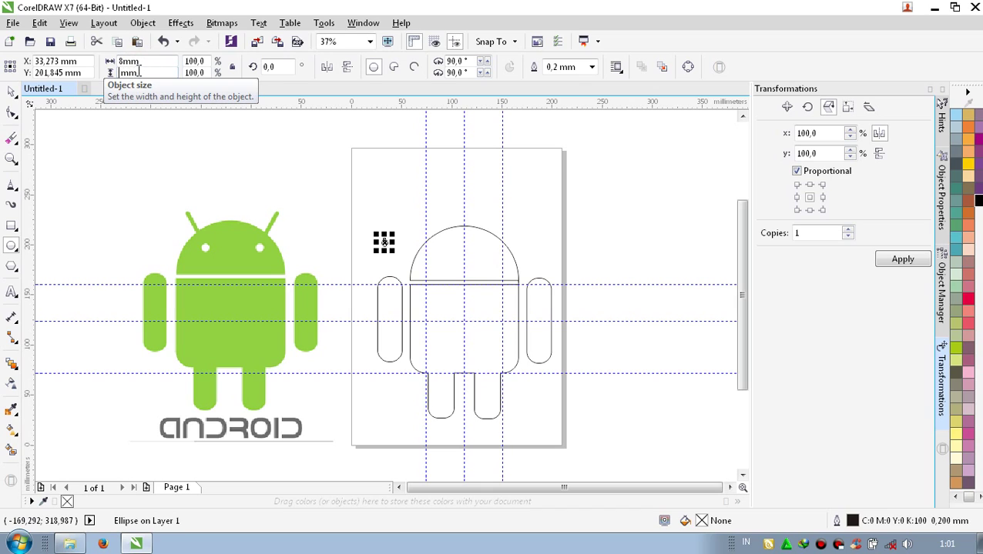
{"action": "key", "text": "Return"}
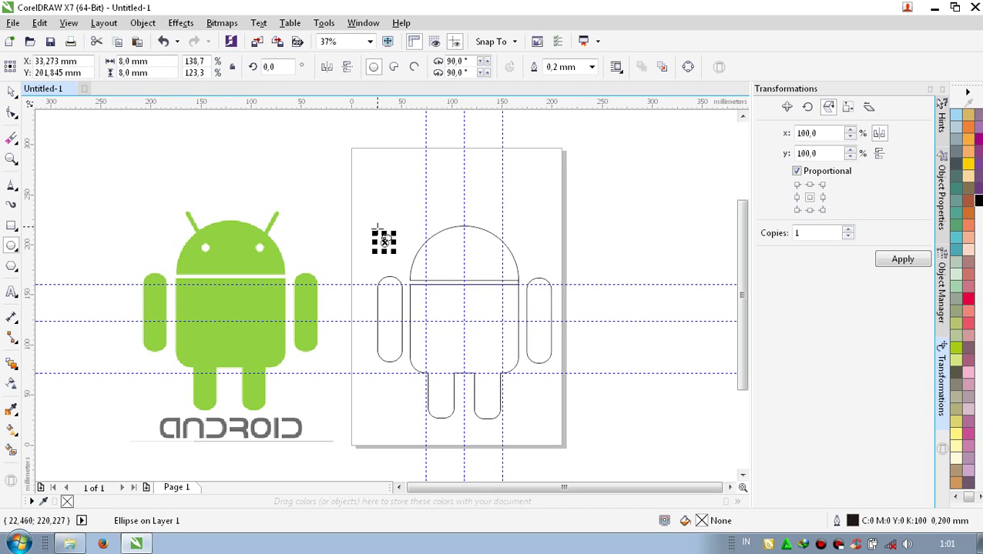
{"action": "left_click", "coordinate": [11, 92]}
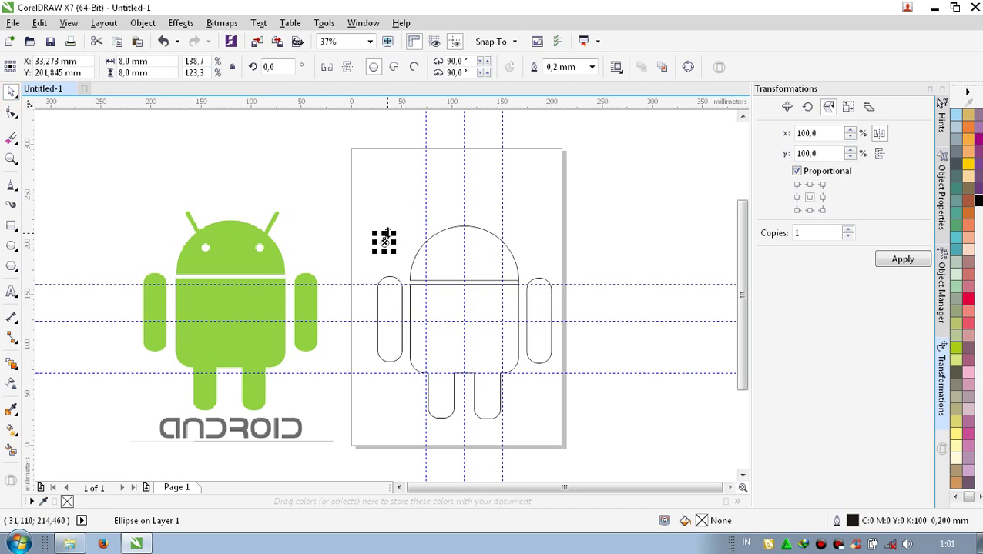
{"action": "left_click_drag", "start_coordinate": [383, 242], "coordinate": [432, 260]}
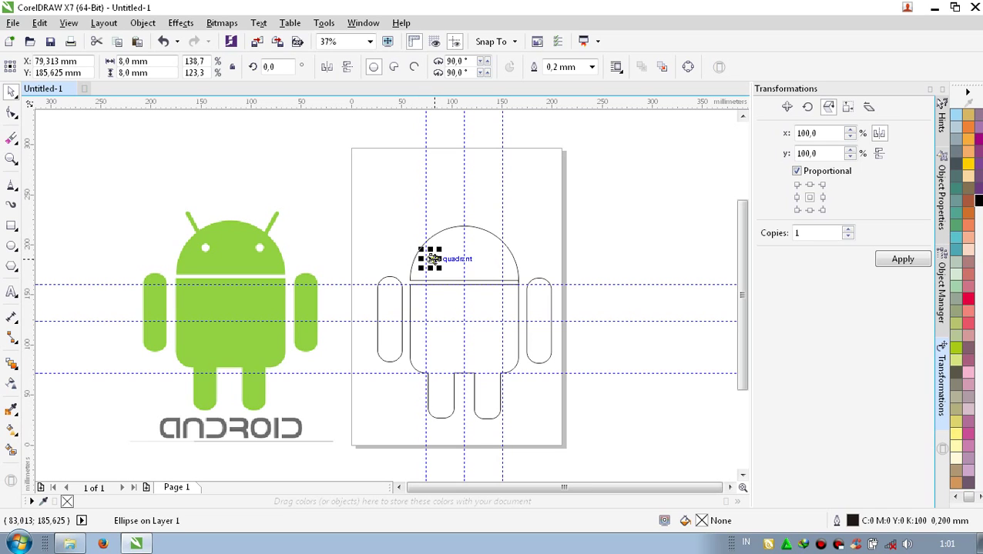
Duplicate the eye to the head's other side and adjust the copy against a new horizontal guideline to about X 146.4, Y 187.8 mm
{"action": "left_click_drag", "start_coordinate": [431, 260], "coordinate": [502, 257]}
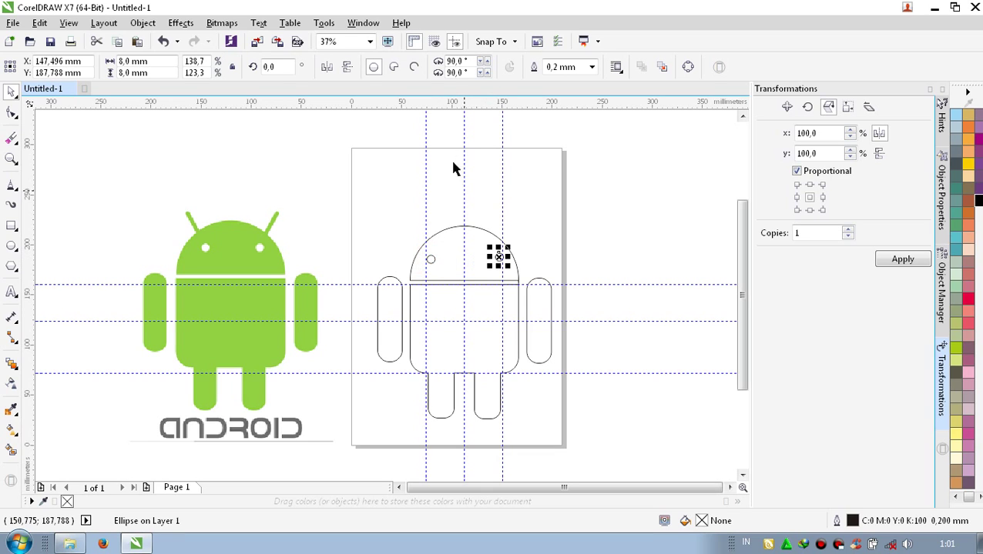
{"action": "left_click_drag", "start_coordinate": [439, 100], "coordinate": [431, 262]}
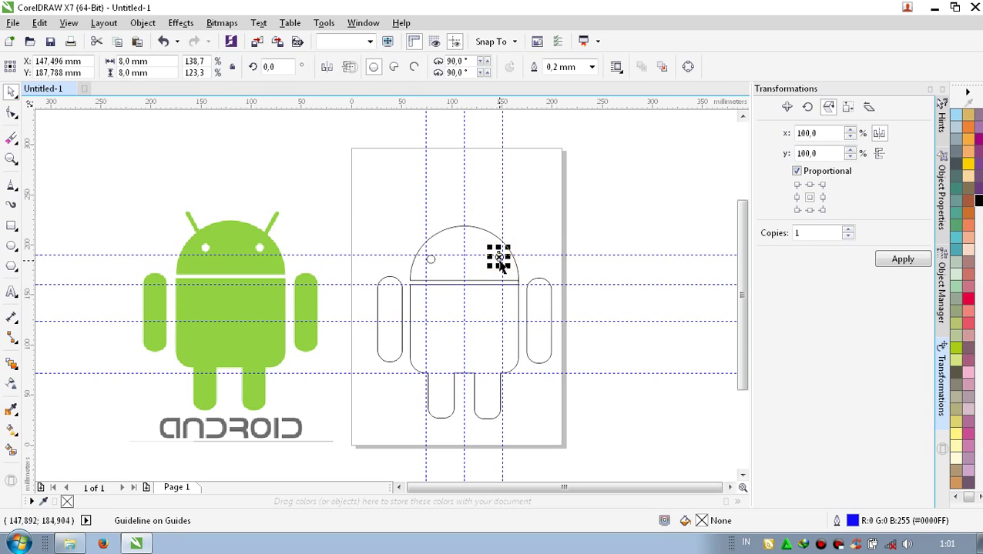
{"action": "left_click", "coordinate": [501, 264]}
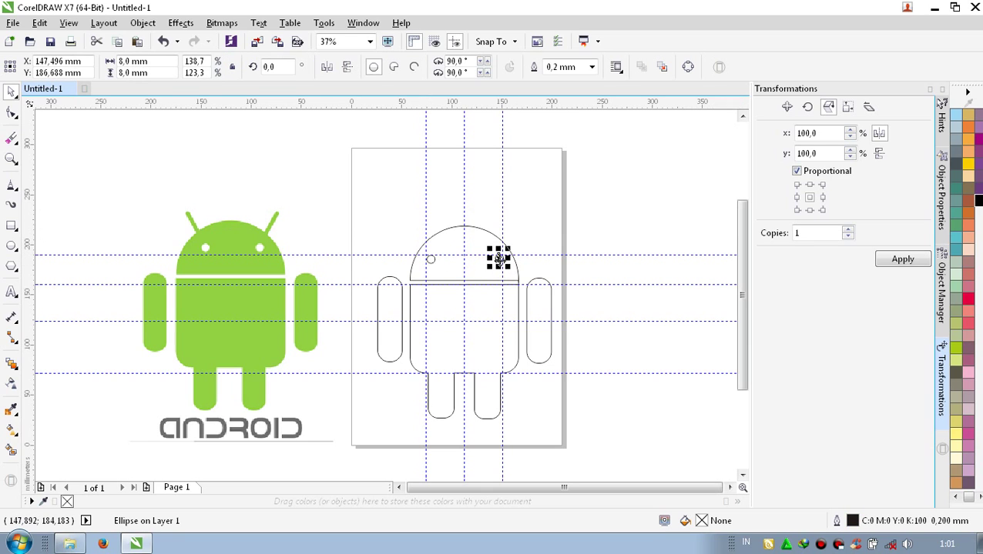
{"action": "left_click_drag", "start_coordinate": [498, 259], "coordinate": [499, 260]}
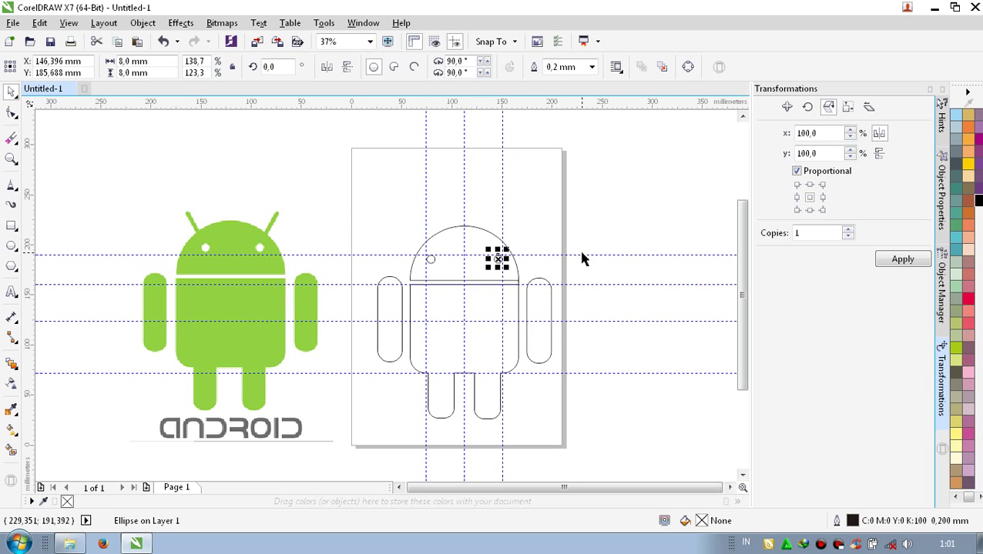
{"action": "left_click", "coordinate": [583, 259]}
{"action": "left_click", "coordinate": [497, 260]}
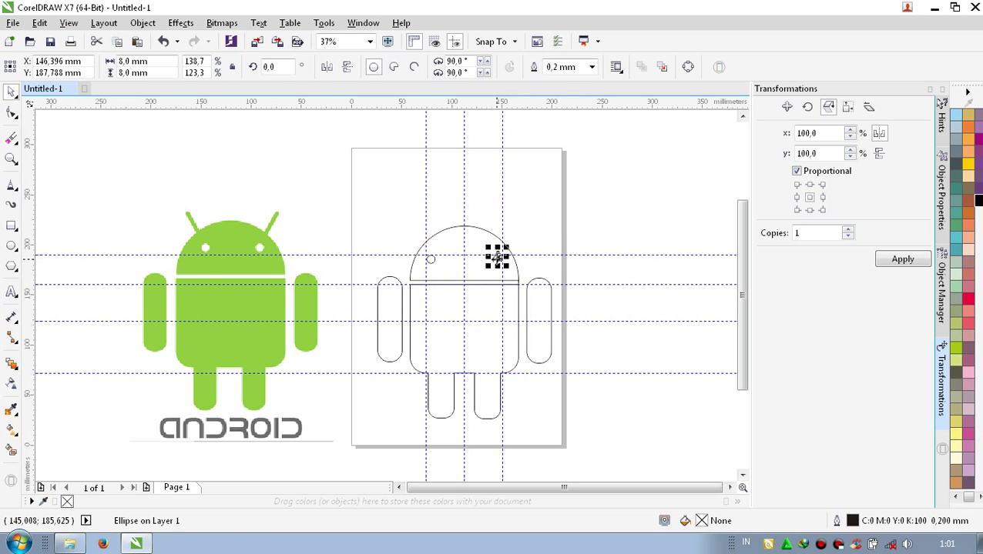
Move the right eye to about X 143.3, Y 189.9 mm and raise the left eye to the same horizontal guideline
{"action": "left_click_drag", "start_coordinate": [497, 260], "coordinate": [494, 256]}
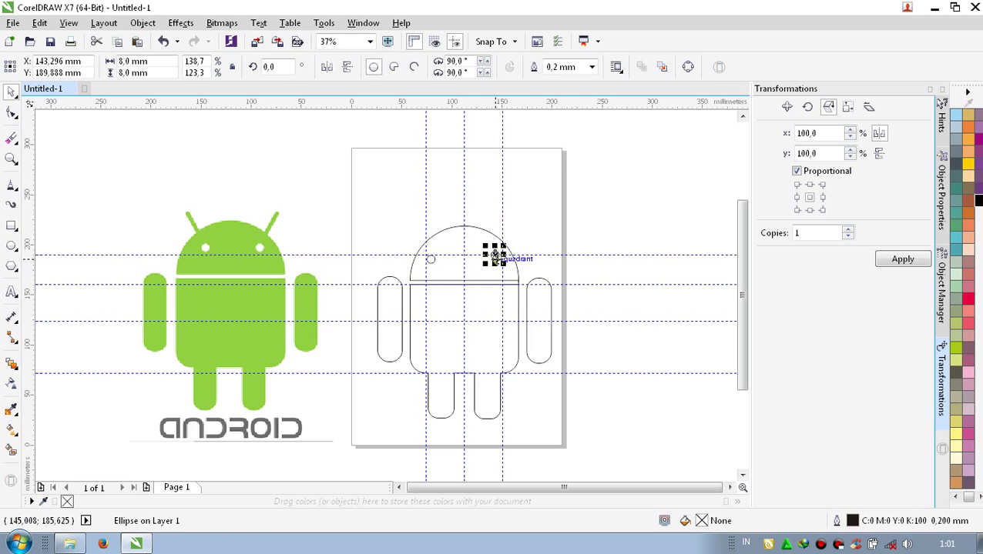
{"action": "left_click", "coordinate": [634, 305]}
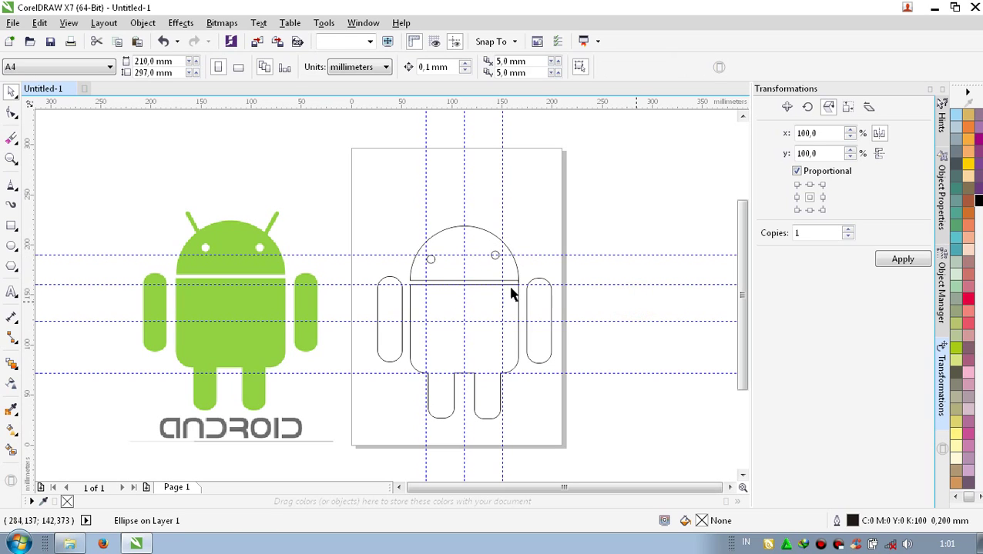
{"action": "left_click", "coordinate": [429, 260]}
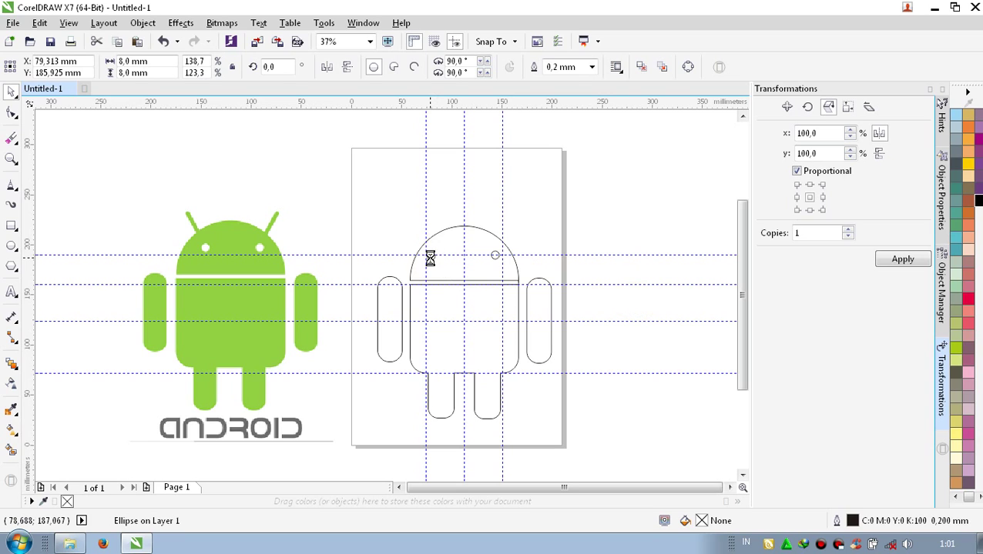
{"action": "left_click_drag", "start_coordinate": [430, 260], "coordinate": [430, 256]}
{"action": "left_click", "coordinate": [582, 230]}
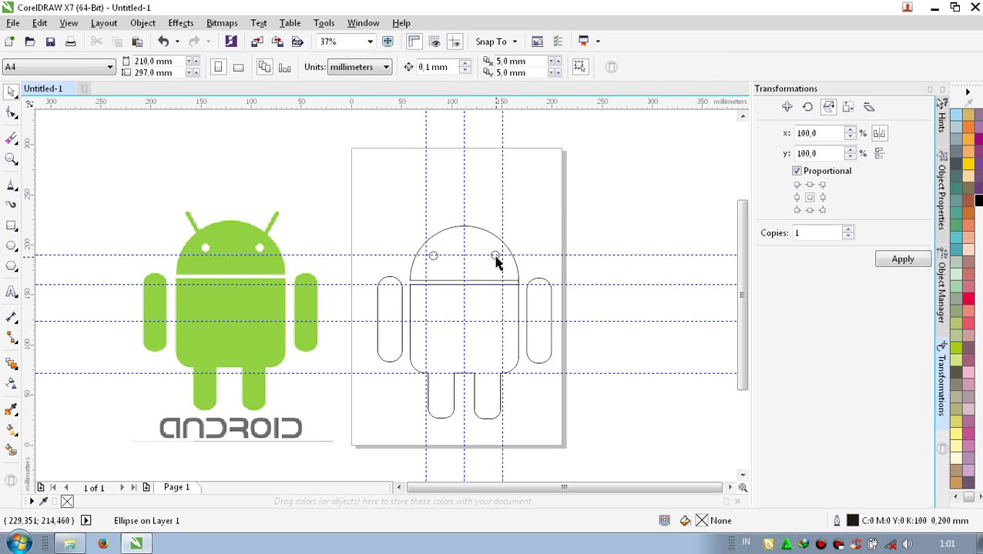
Bring the eyes closer together, the right one to about X 139.3, Y 189.9 mm and the left one to about X 84.4, Y 189.4 mm
{"action": "left_click", "coordinate": [496, 259]}
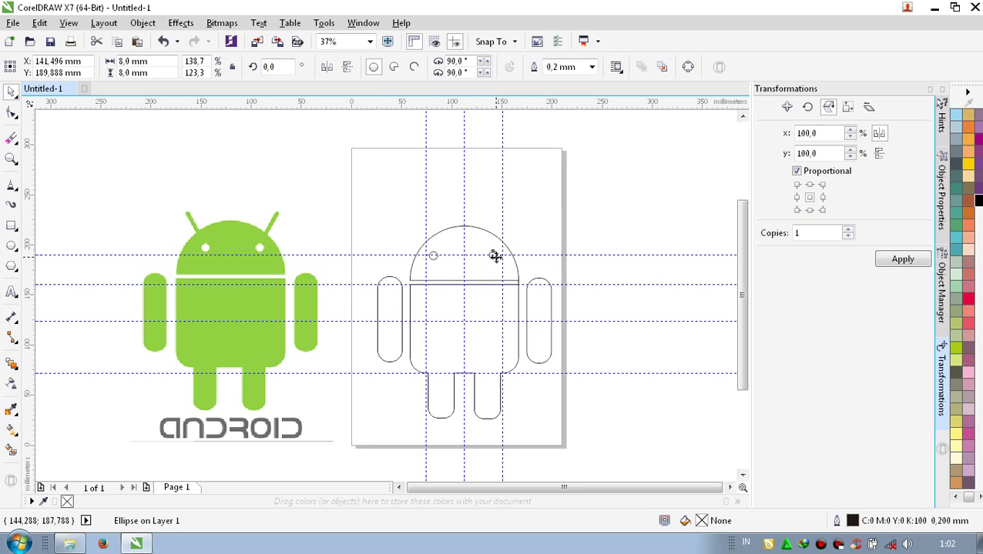
{"action": "left_click", "coordinate": [576, 233]}
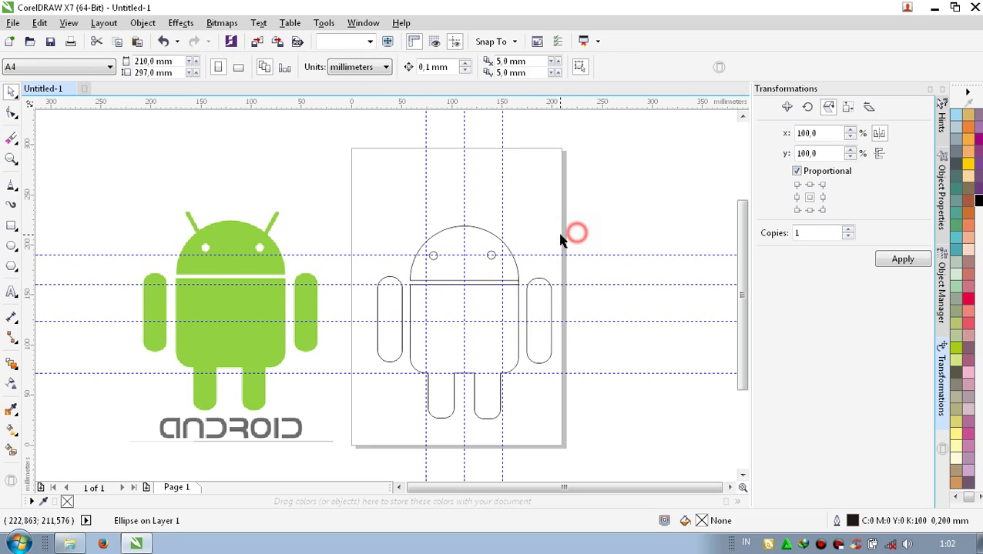
{"action": "left_click", "coordinate": [434, 255]}
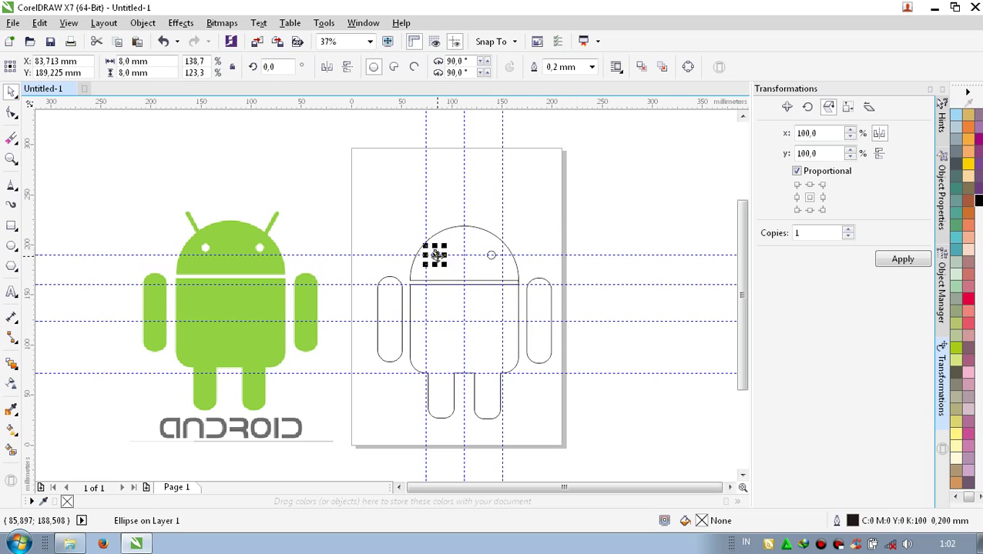
{"action": "left_click_drag", "start_coordinate": [435, 254], "coordinate": [438, 255]}
{"action": "left_click", "coordinate": [619, 248]}
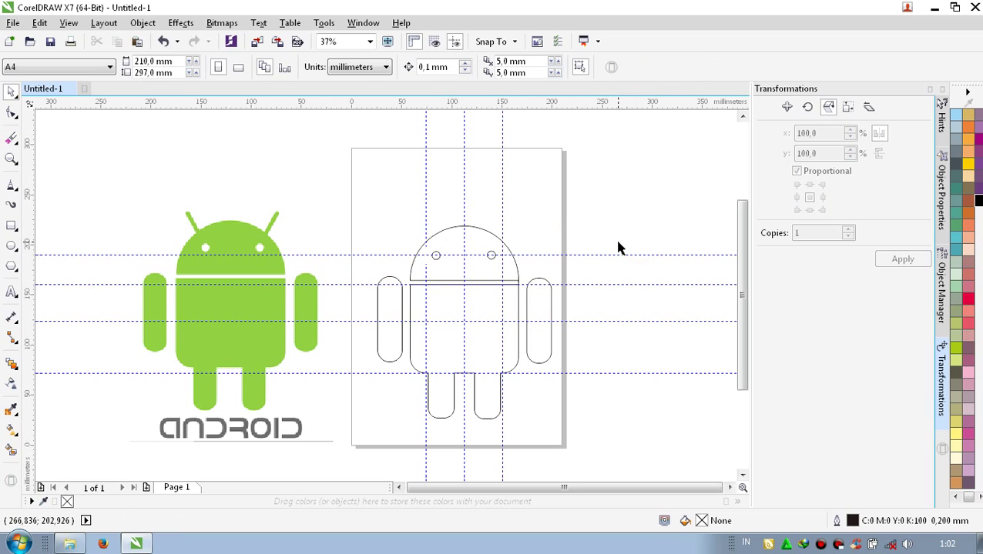
{"action": "left_click", "coordinate": [491, 255]}
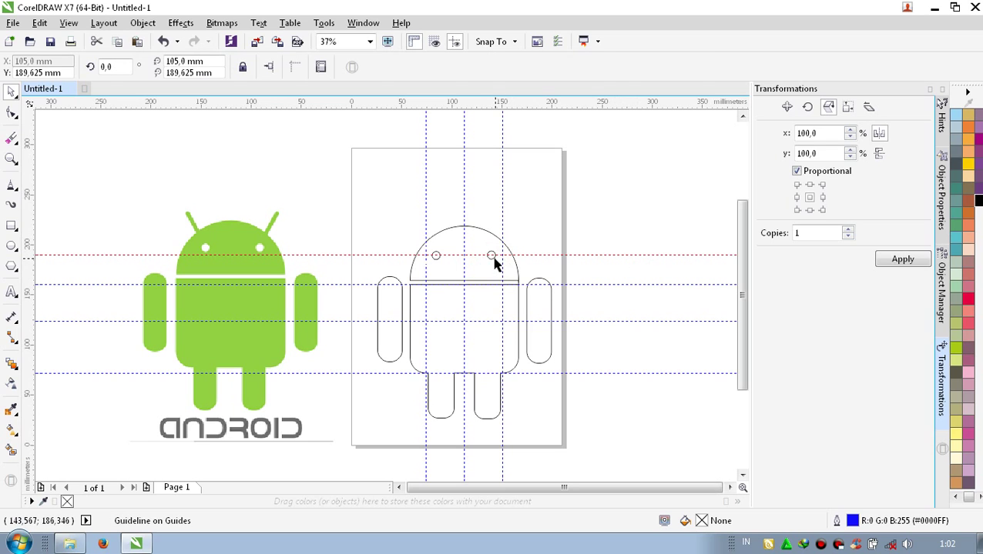
{"action": "left_click", "coordinate": [492, 259]}
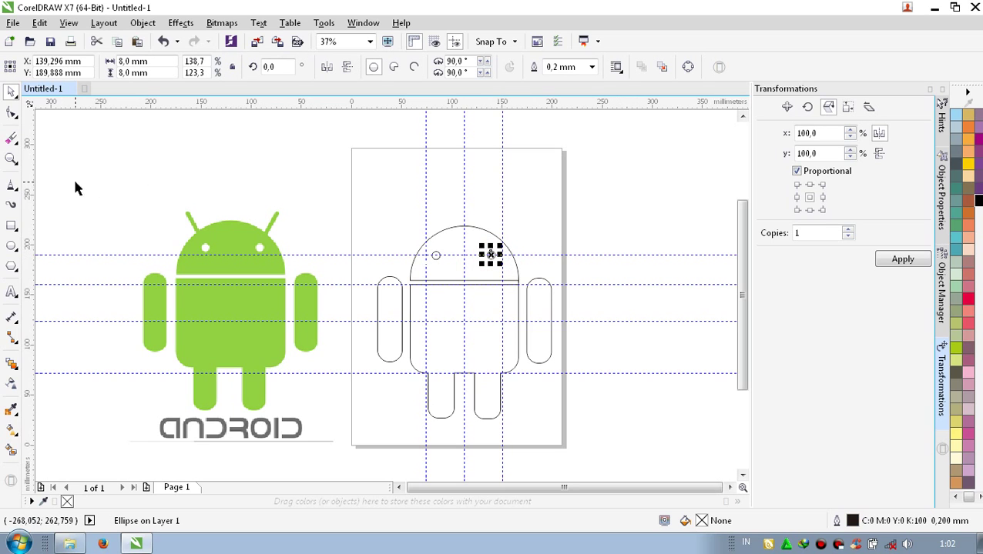
Draw a narrow rounded rectangle as the left antenna, rotate it about 28.3°, and place it on the head at about X 72.2, Y 211.6 mm
{"action": "left_click", "coordinate": [11, 227]}
{"action": "mouse_move", "coordinate": [140, 161]}
{"action": "left_mouse_down"}
{"action": "mouse_move", "coordinate": [140, 188]}
{"action": "mouse_move", "coordinate": [142, 177]}
{"action": "mouse_move", "coordinate": [264, 217]}
{"action": "mouse_move", "coordinate": [350, 222]}
{"action": "mouse_move", "coordinate": [373, 254]}
{"action": "mouse_move", "coordinate": [382, 244]}
{"action": "mouse_move", "coordinate": [369, 227]}
{"action": "mouse_move", "coordinate": [423, 233]}
{"action": "left_mouse_up"}
{"action": "left_click", "coordinate": [9, 112]}
{"action": "left_click", "coordinate": [14, 91]}
{"action": "left_click", "coordinate": [367, 220]}
{"action": "left_click", "coordinate": [204, 204]}
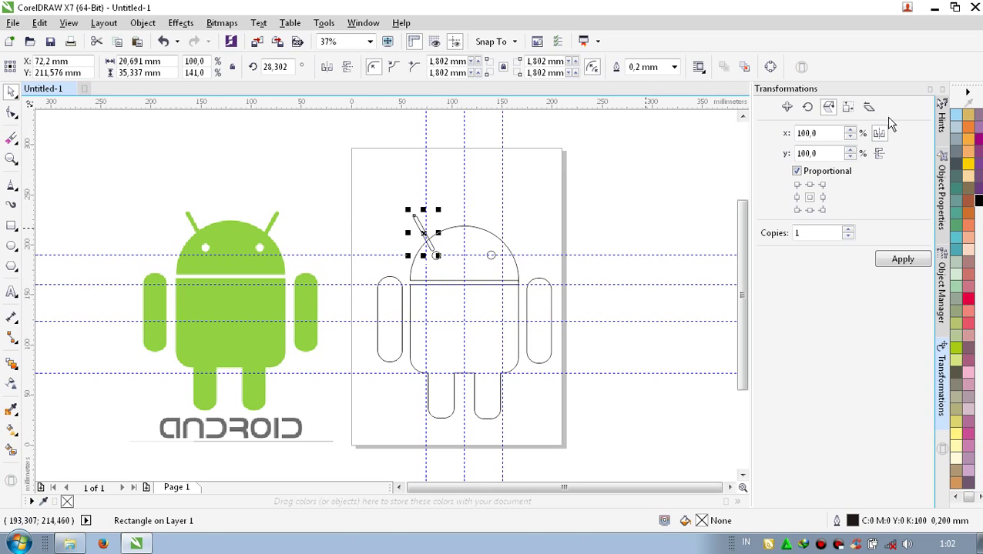
Make one horizontally mirrored copy of the antenna and place it on the head's right side at about X 151.5, Y 212.4 mm
{"action": "left_click", "coordinate": [906, 261]}
{"action": "left_click", "coordinate": [597, 206]}
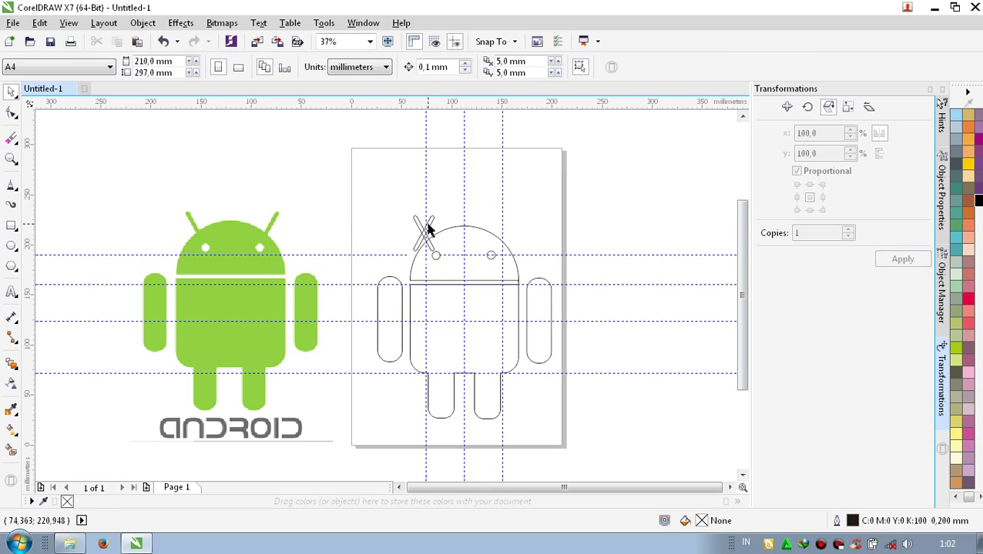
{"action": "left_click_drag", "start_coordinate": [430, 229], "coordinate": [512, 222]}
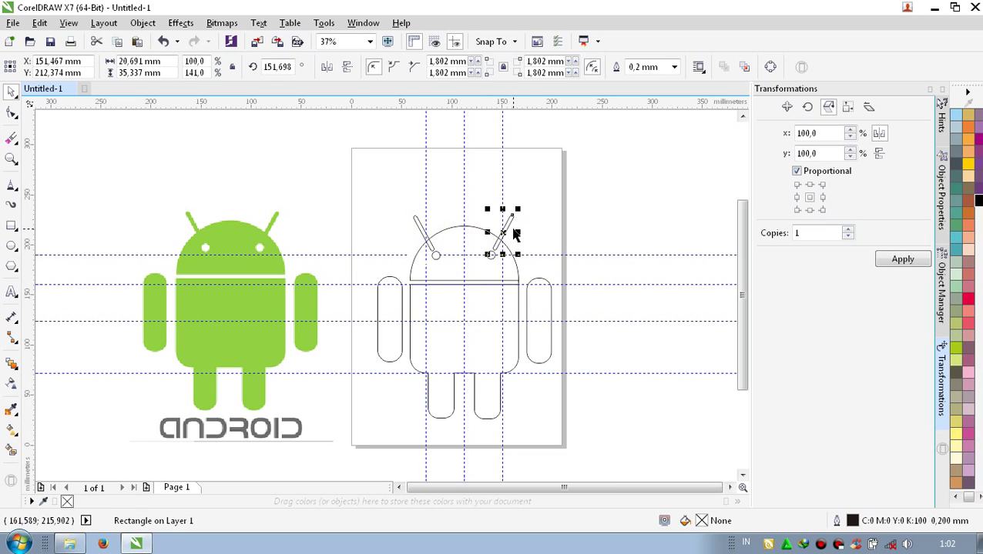
Weld both antennae and the half-round head into a single shape
{"action": "left_click", "coordinate": [416, 223], "text": "shift"}
{"action": "left_click", "coordinate": [455, 262], "text": "shift"}
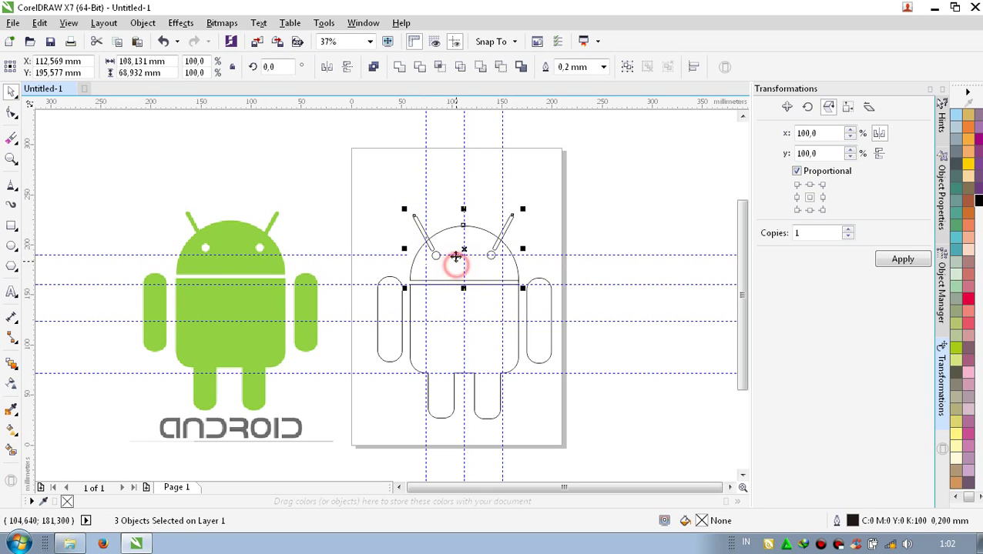
{"action": "left_click", "coordinate": [398, 69]}
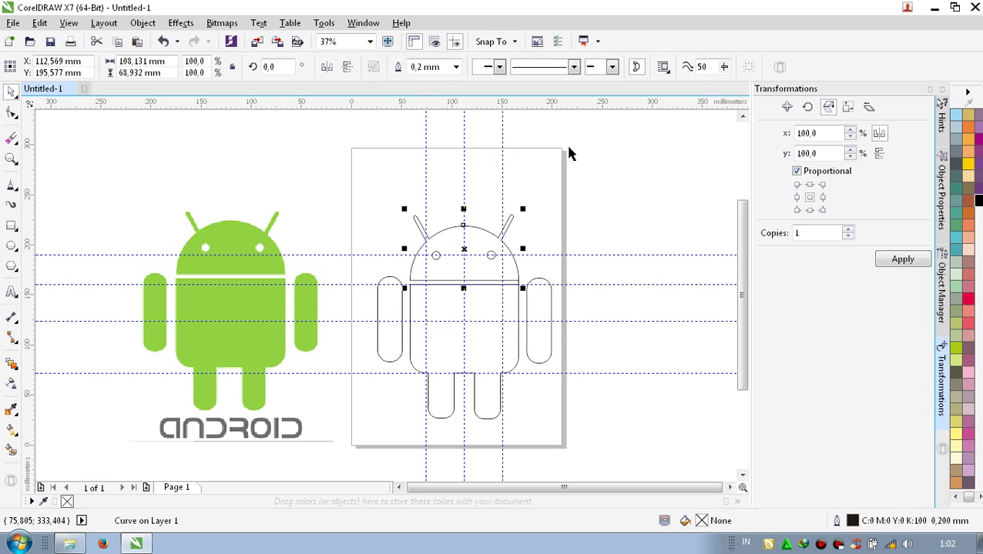
{"action": "left_click", "coordinate": [633, 208]}
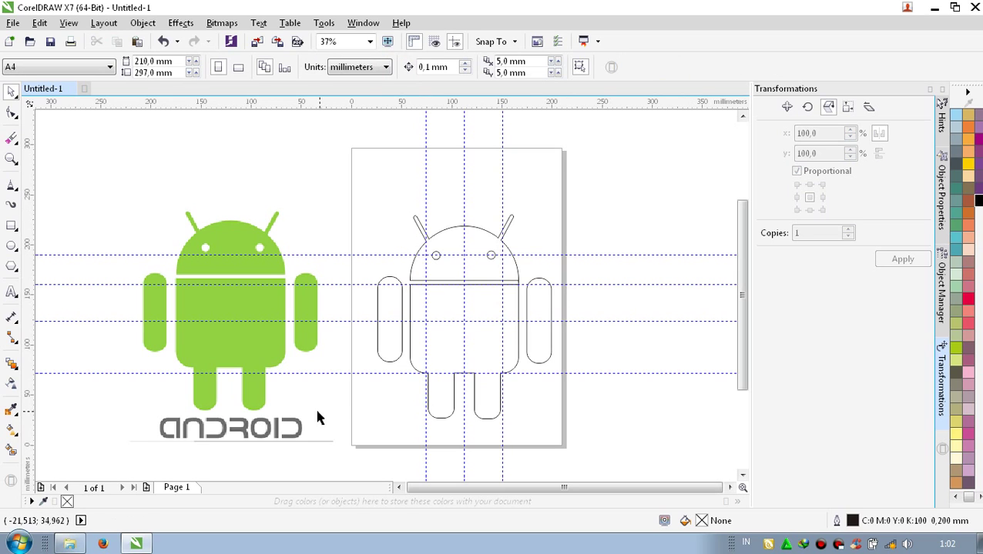
Try a yellow-green fill (C:40 M:0 Y:100 K:0) on the head and look for closer greens in the colour palette
{"action": "left_click", "coordinate": [455, 268]}
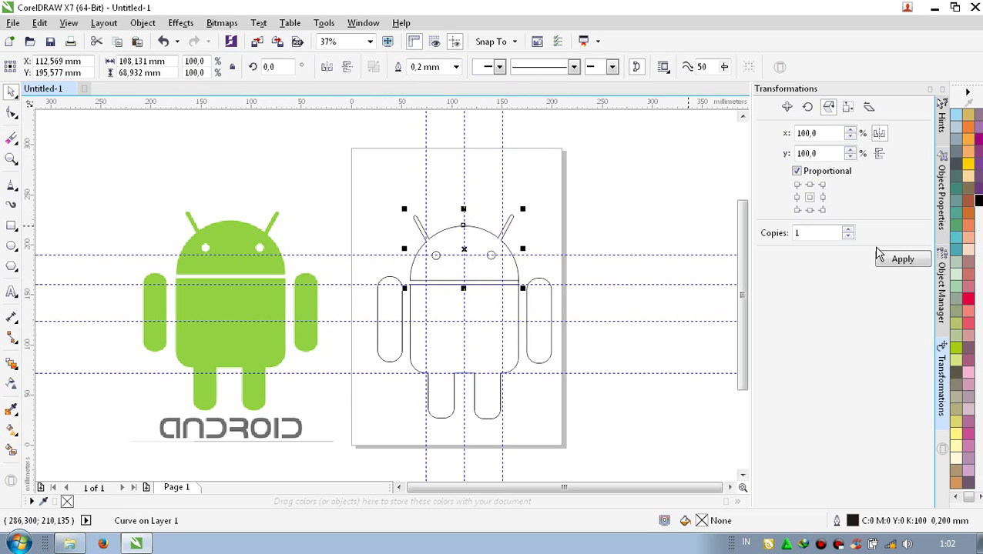
{"action": "left_click", "coordinate": [955, 348]}
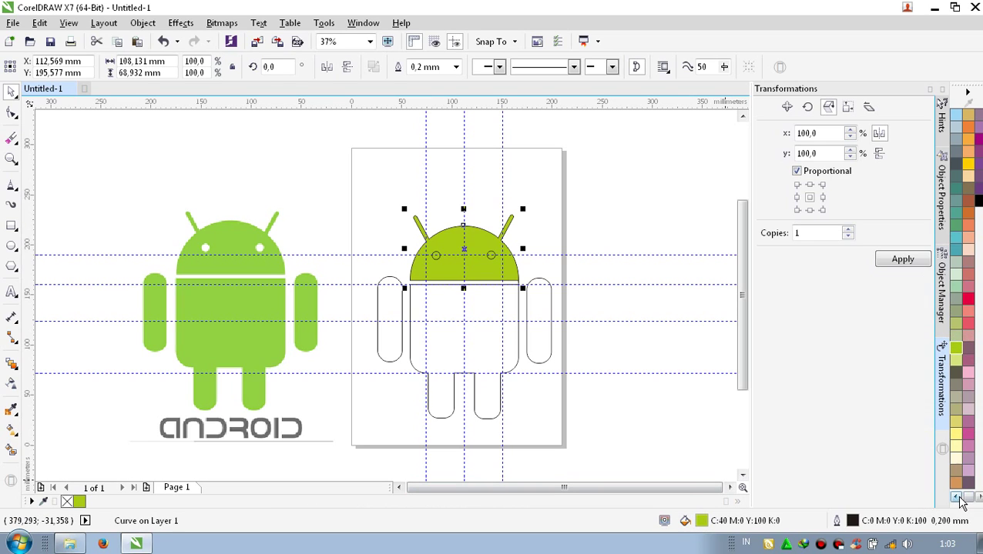
{"action": "left_click", "coordinate": [957, 498]}
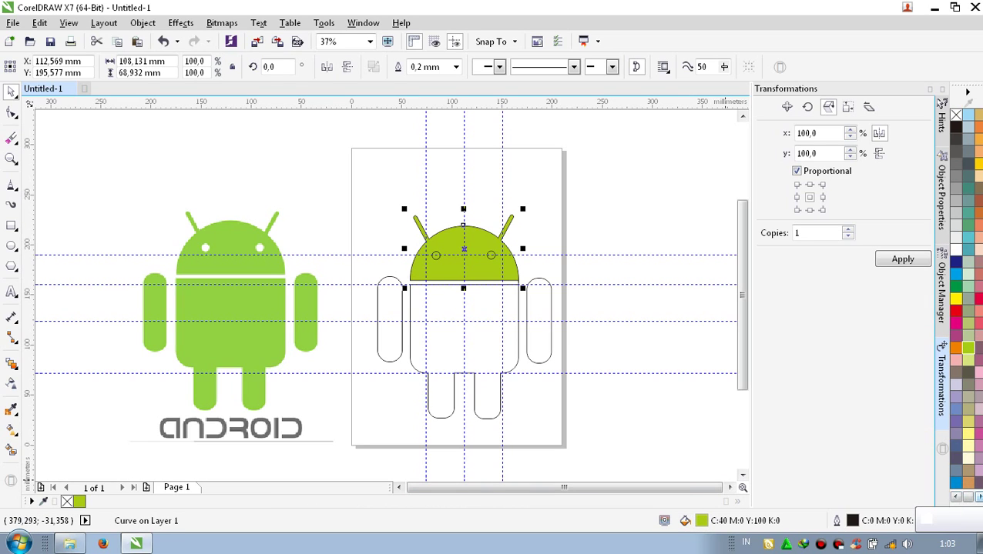
{"action": "left_click", "coordinate": [957, 498]}
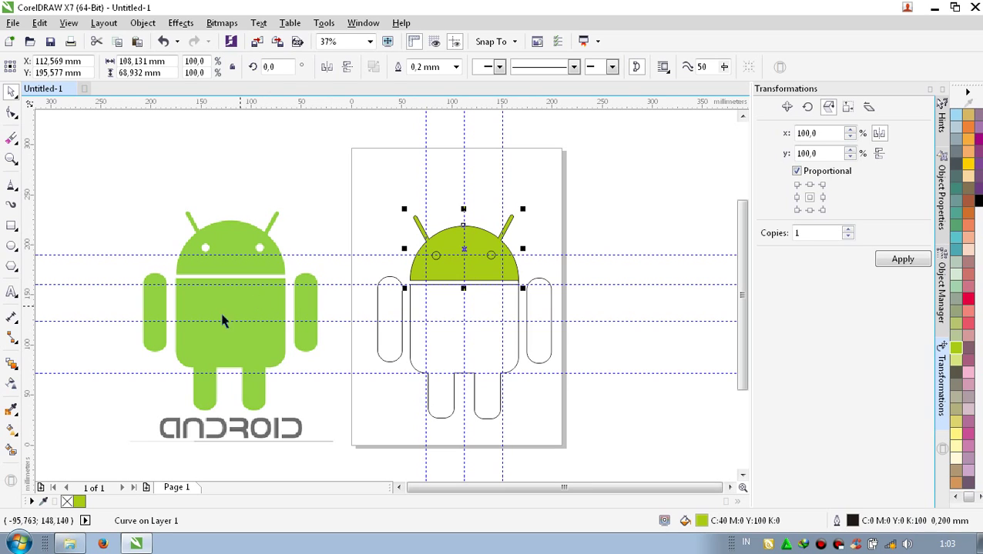
Sample the green (#94D33E) from the reference robot and fill the head, the body with legs, and both arms with it
{"action": "left_click", "coordinate": [13, 410]}
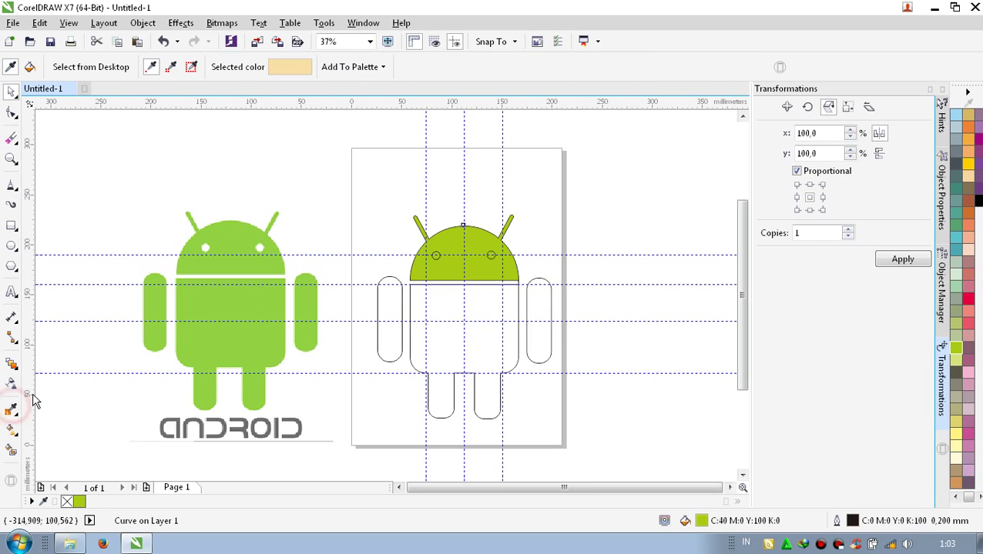
{"action": "left_click", "coordinate": [236, 296]}
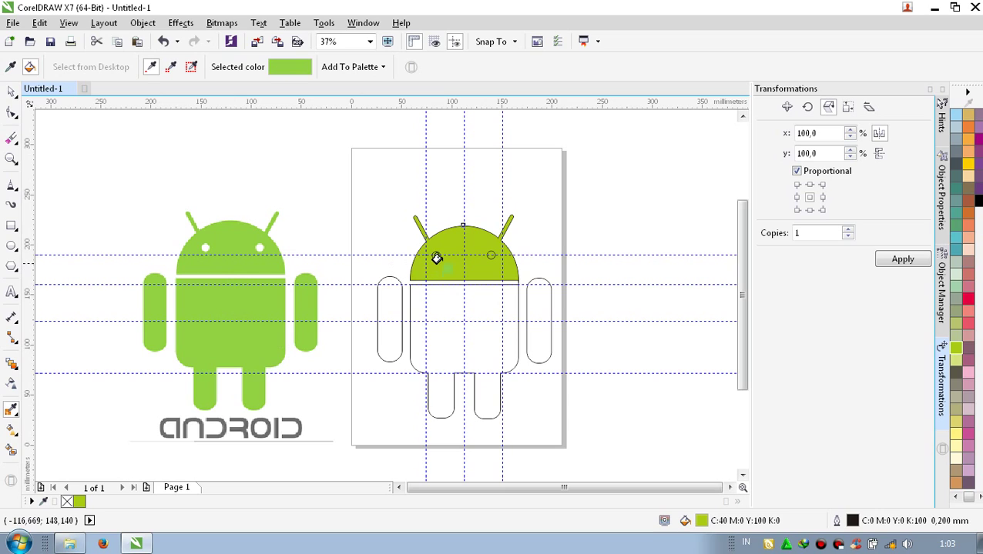
{"action": "left_click", "coordinate": [445, 289]}
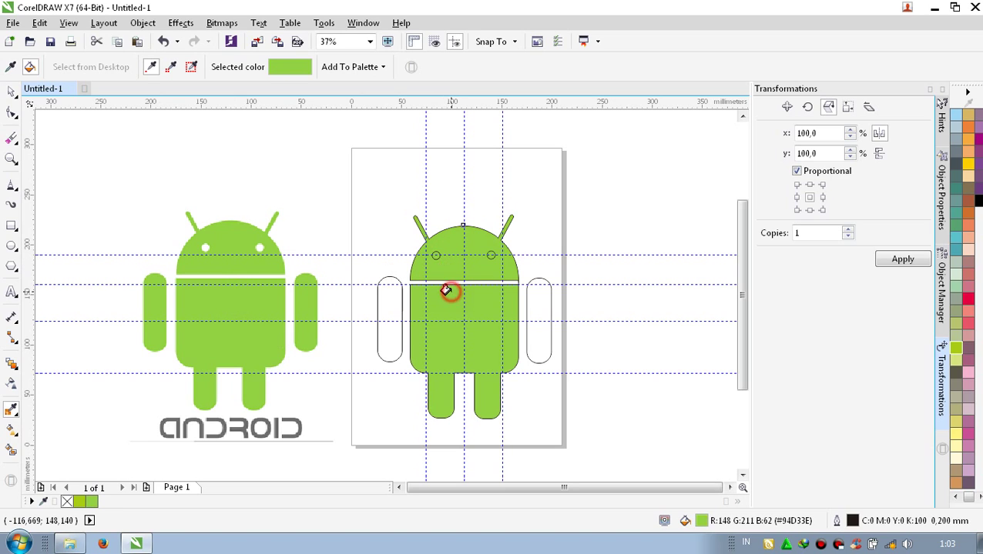
{"action": "left_click", "coordinate": [378, 302]}
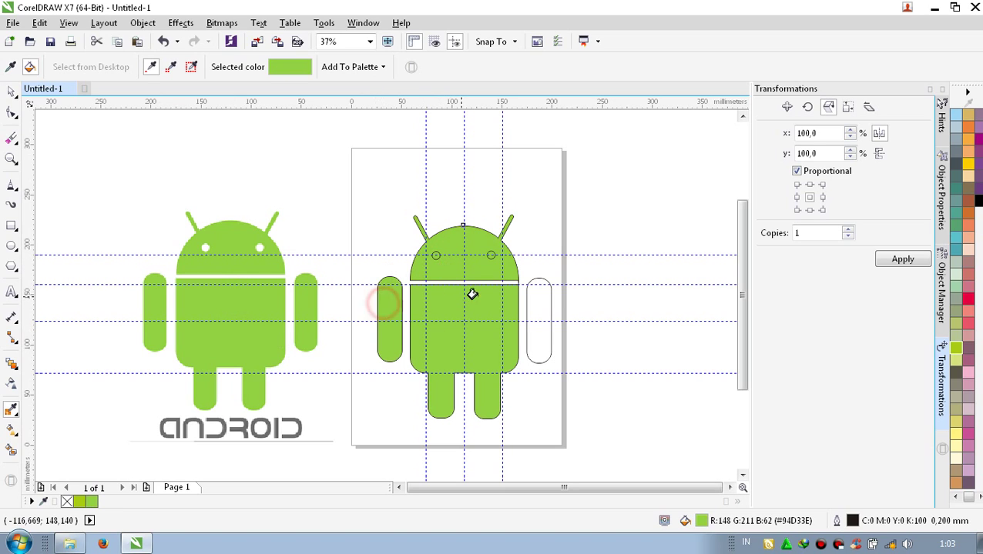
{"action": "left_click", "coordinate": [533, 294]}
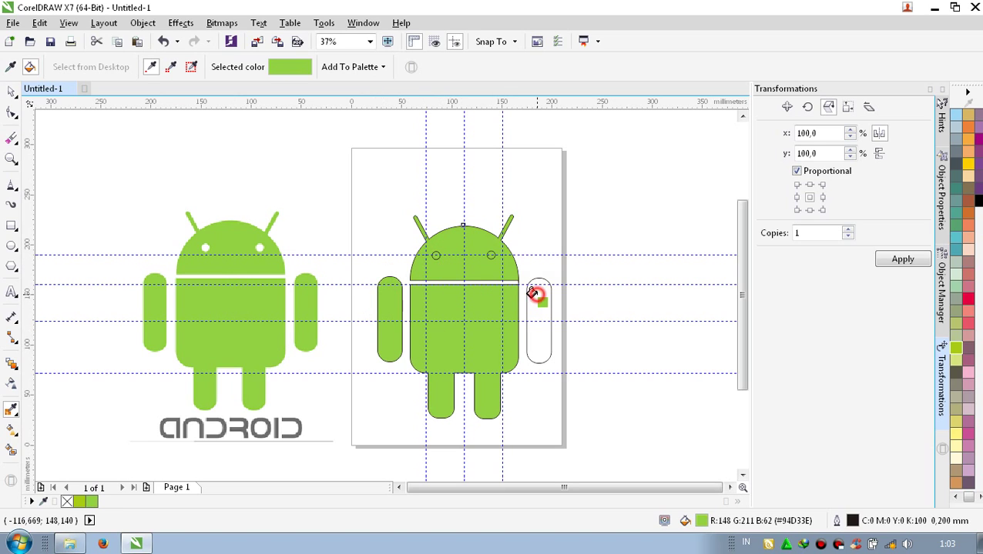
{"action": "left_click", "coordinate": [11, 93]}
{"action": "left_click", "coordinate": [373, 219]}
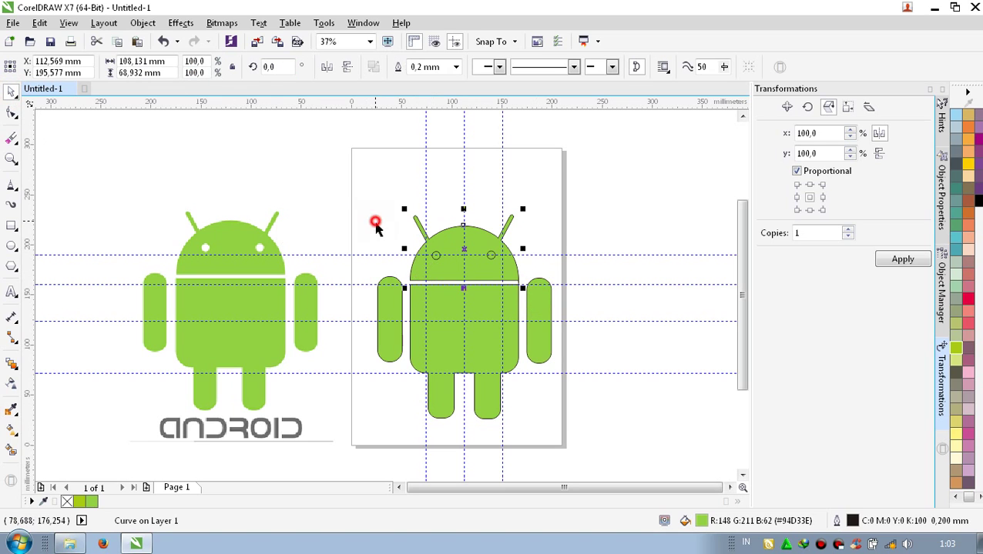
Fill both eye circles with white
{"action": "left_click", "coordinate": [433, 257]}
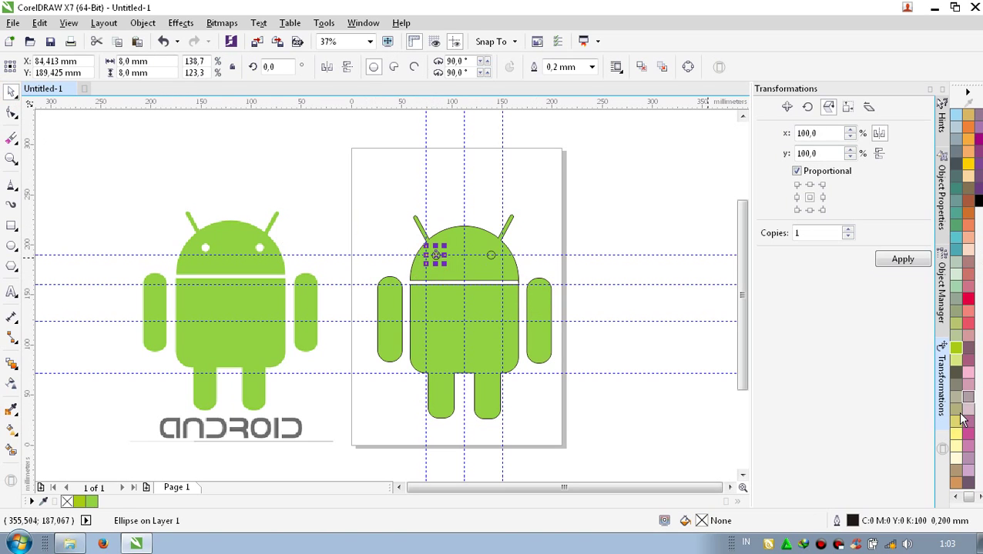
{"action": "left_click", "coordinate": [955, 497]}
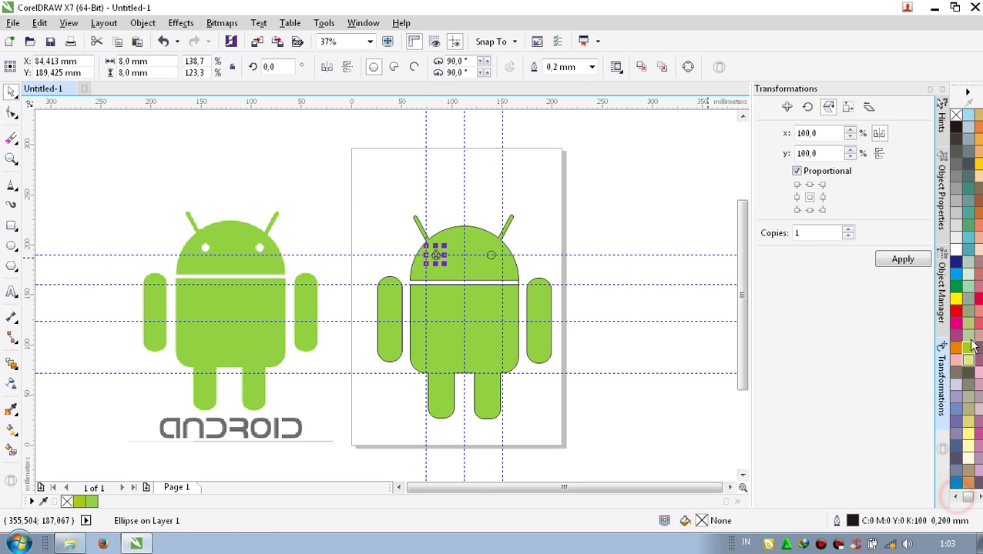
{"action": "left_click", "coordinate": [956, 240]}
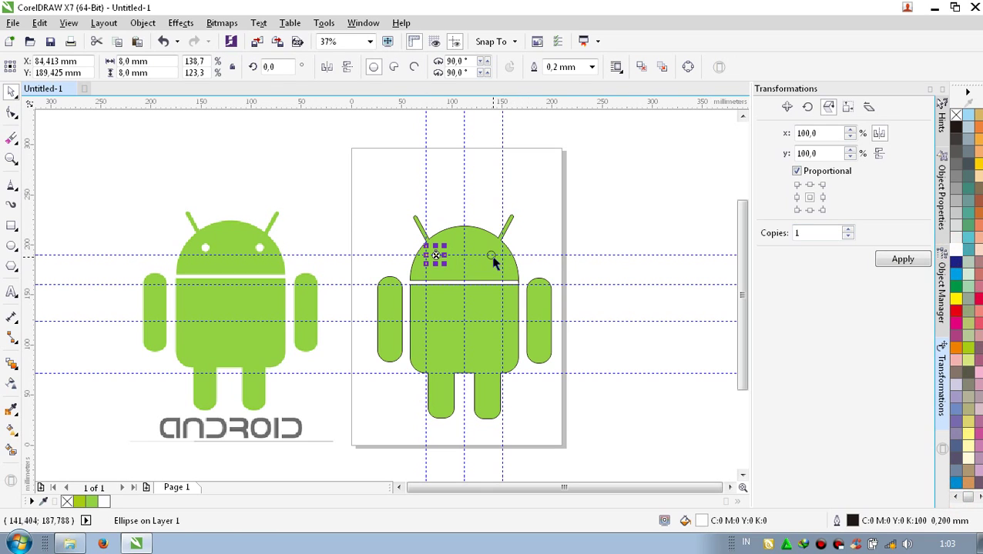
{"action": "left_click_drag", "start_coordinate": [494, 263], "coordinate": [493, 262]}
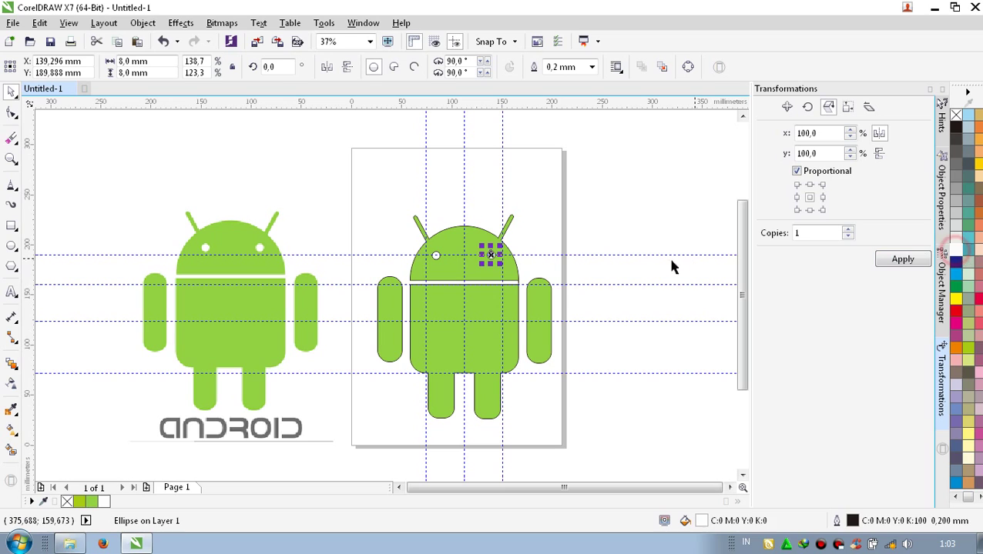
Cut both eye circles out of the head shape with Back Minus Front
{"action": "left_click", "coordinate": [435, 258], "text": "shift"}
{"action": "left_click", "coordinate": [448, 229], "text": "shift"}
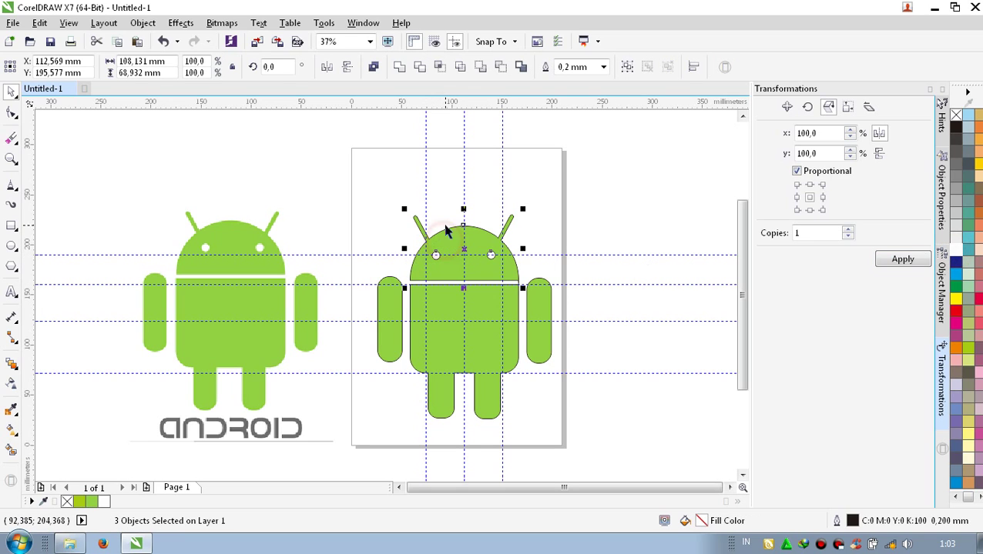
{"action": "left_click", "coordinate": [501, 67]}
{"action": "left_click", "coordinate": [597, 197]}
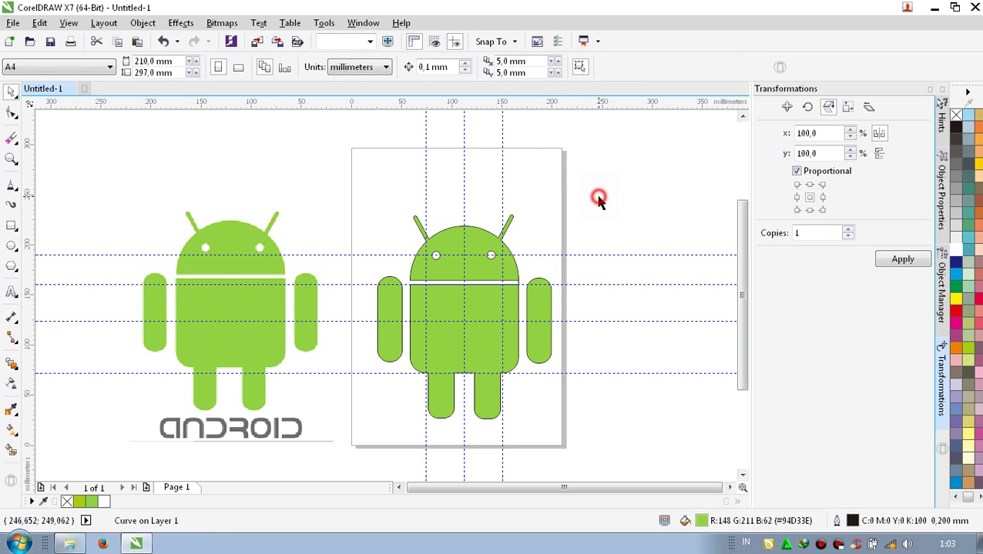
{"action": "left_click", "coordinate": [494, 259]}
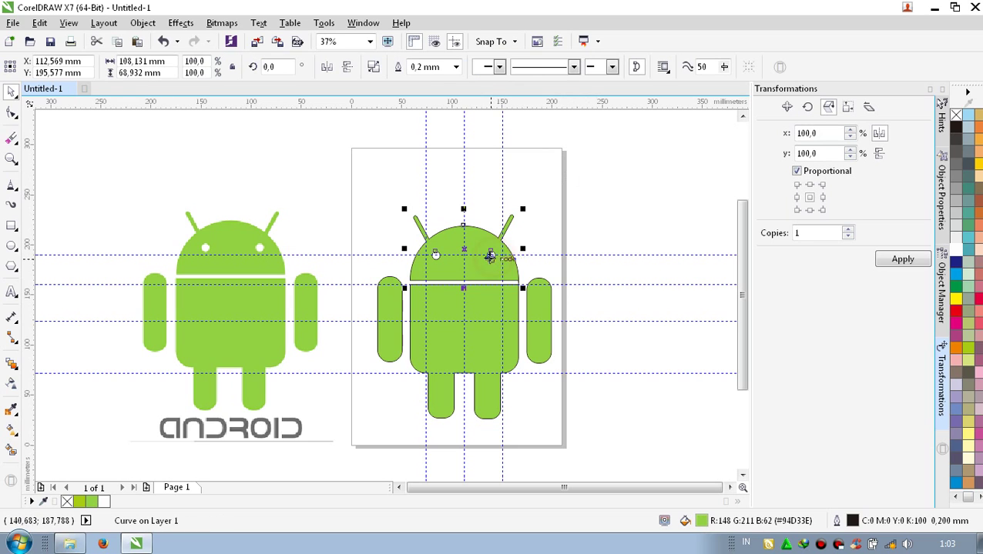
{"action": "left_click", "coordinate": [572, 215]}
Remove the outlines from all objects by setting the outline width to None
{"action": "key", "text": "ctrl+a"}
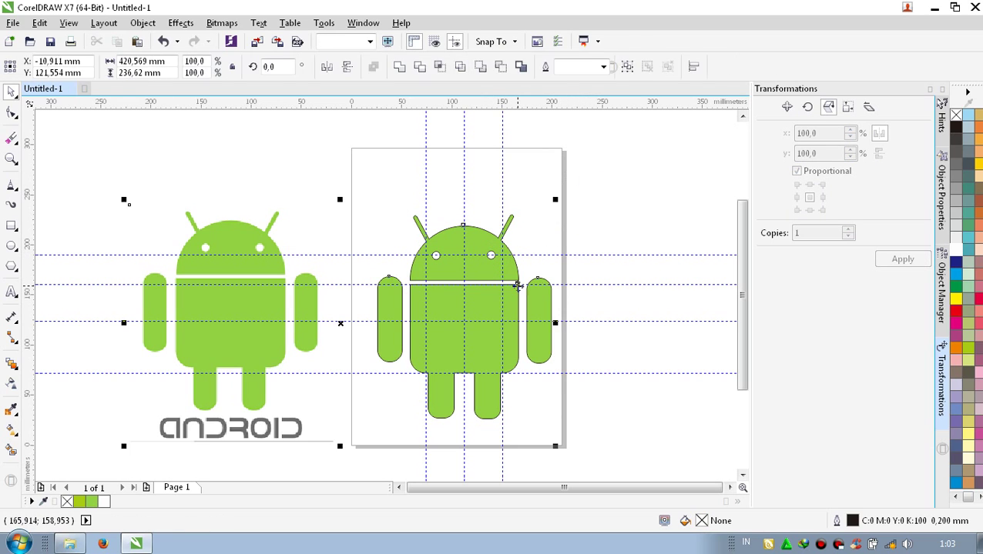
{"action": "double_click", "coordinate": [852, 522]}
{"action": "left_click", "coordinate": [401, 178]}
{"action": "left_click", "coordinate": [385, 192]}
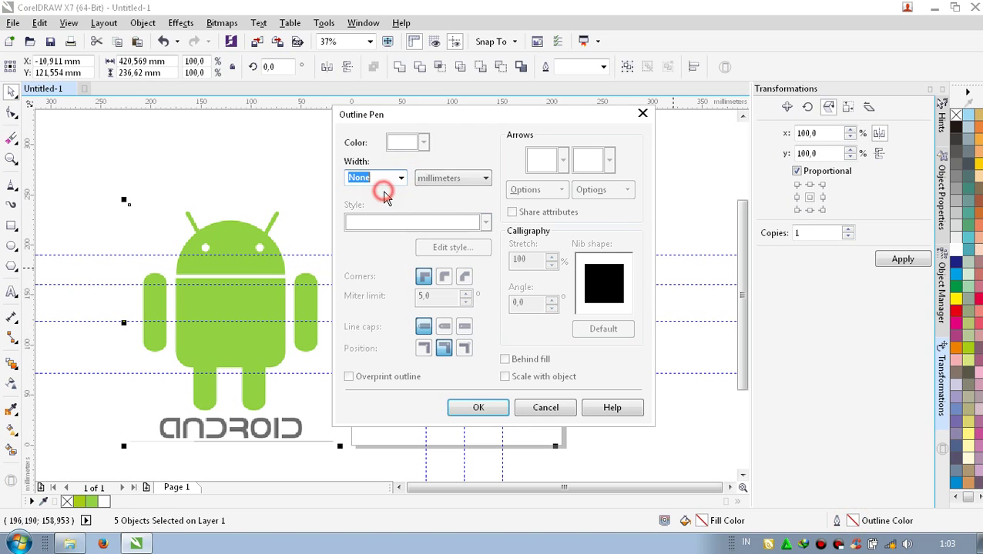
{"action": "left_click", "coordinate": [493, 412]}
{"action": "left_click", "coordinate": [612, 416]}
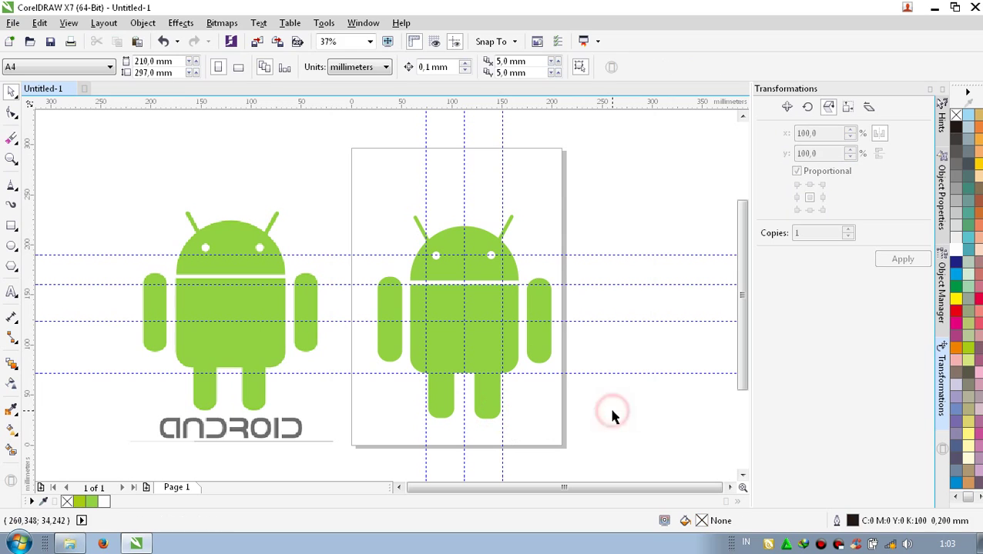
Delete the four horizontal guidelines crossing the drawing
{"action": "left_click", "coordinate": [359, 372]}
{"action": "key", "text": "Delete"}
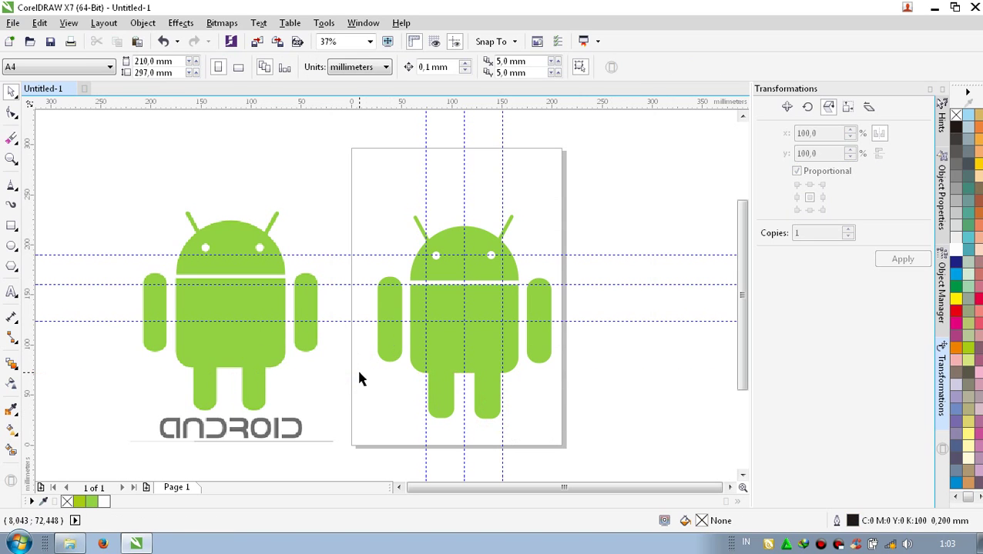
{"action": "left_click", "coordinate": [339, 321]}
{"action": "key", "text": "Delete"}
{"action": "left_click", "coordinate": [336, 285]}
{"action": "key", "text": "Delete"}
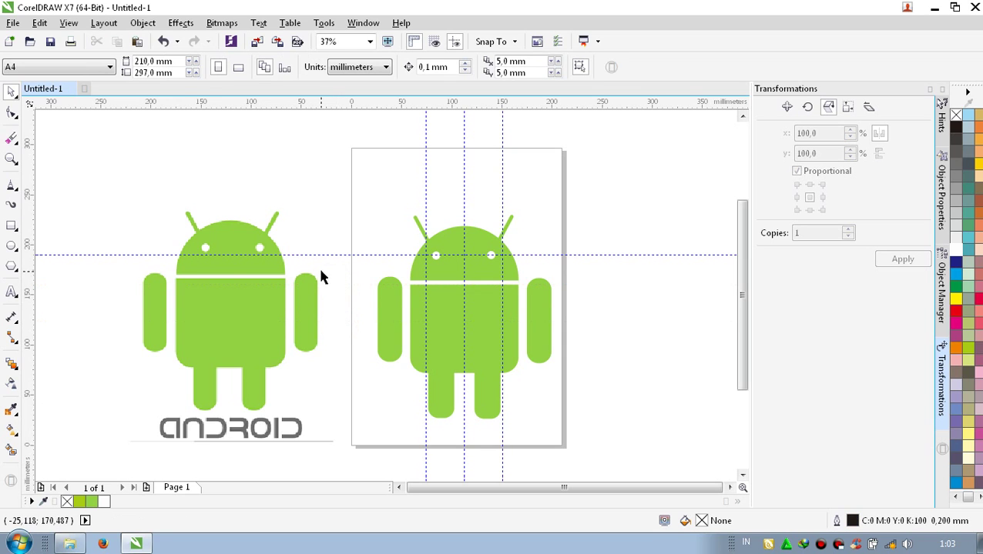
{"action": "left_click", "coordinate": [325, 256]}
{"action": "key", "text": "Delete"}
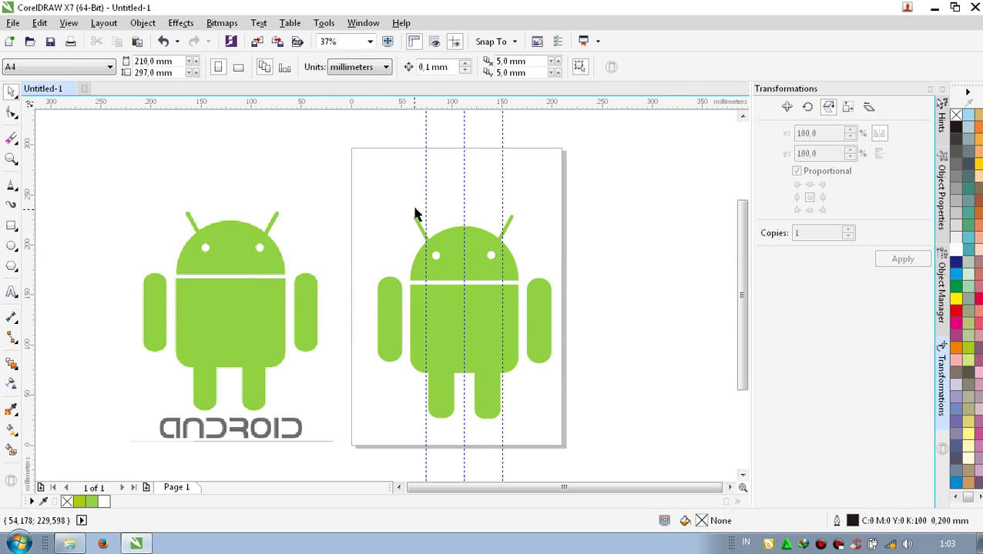
Delete the three vertical guidelines running through the redrawn robot
{"action": "left_click", "coordinate": [425, 186]}
{"action": "key", "text": "Delete"}
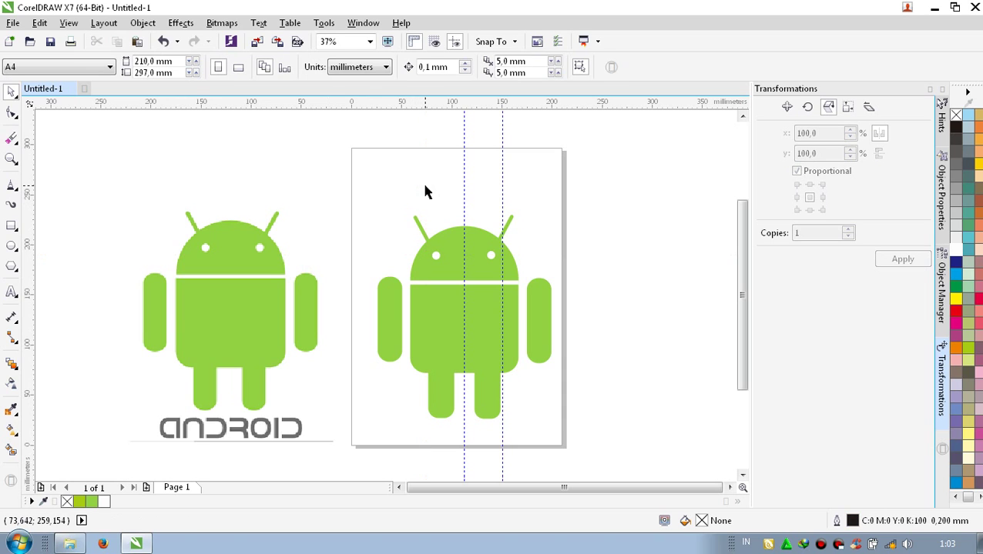
{"action": "left_click", "coordinate": [464, 193]}
{"action": "key", "text": "Delete"}
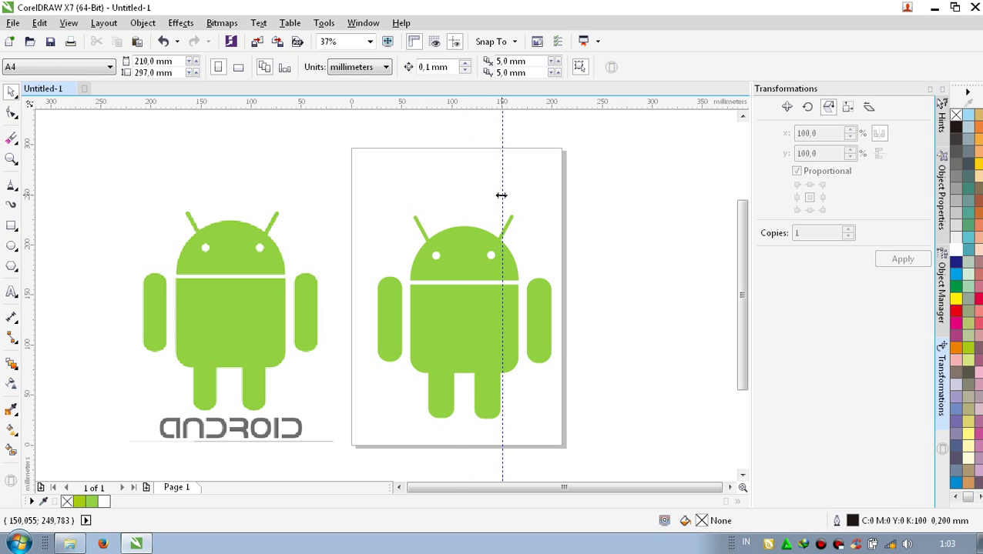
{"action": "left_click", "coordinate": [501, 196]}
{"action": "key", "text": "Delete"}
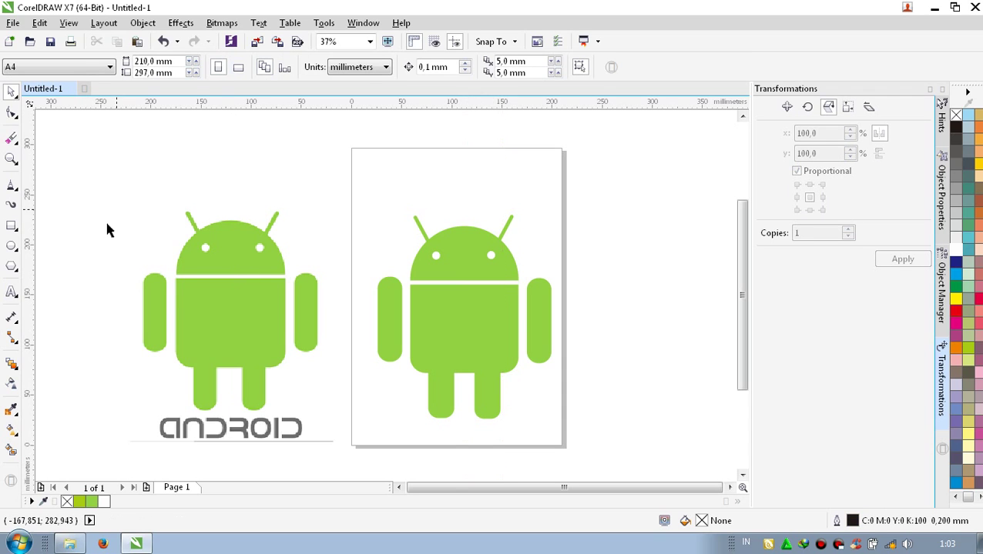
Add the artistic text "ANDROID" above the reference robot
{"action": "left_click", "coordinate": [15, 292]}
{"action": "left_click", "coordinate": [211, 150]}
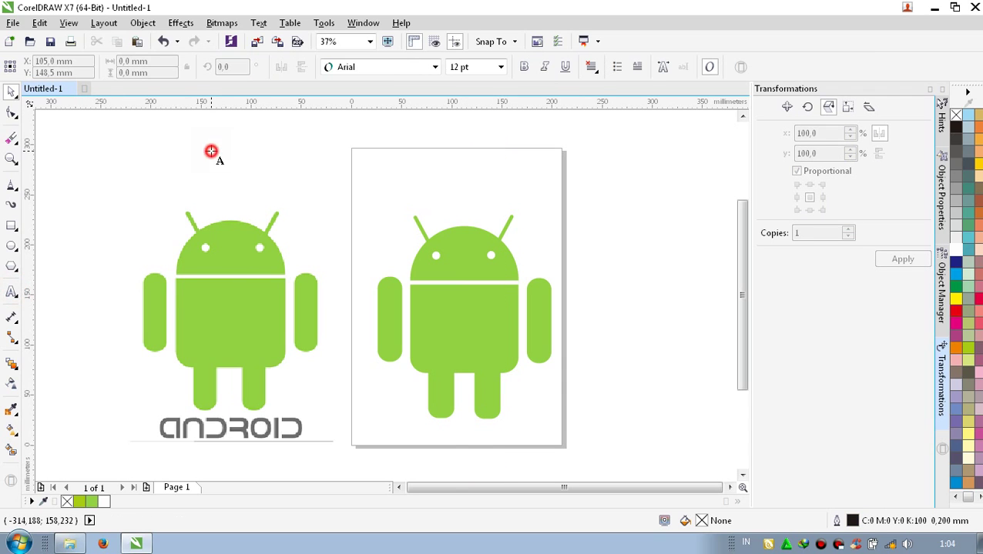
{"action": "type", "text": "ANDR"}
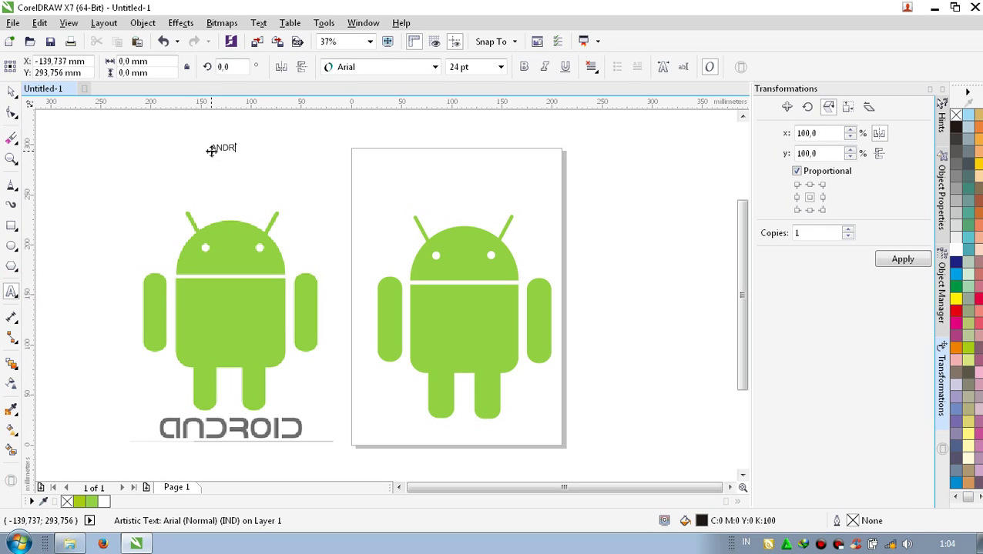
{"action": "type", "text": "OID"}
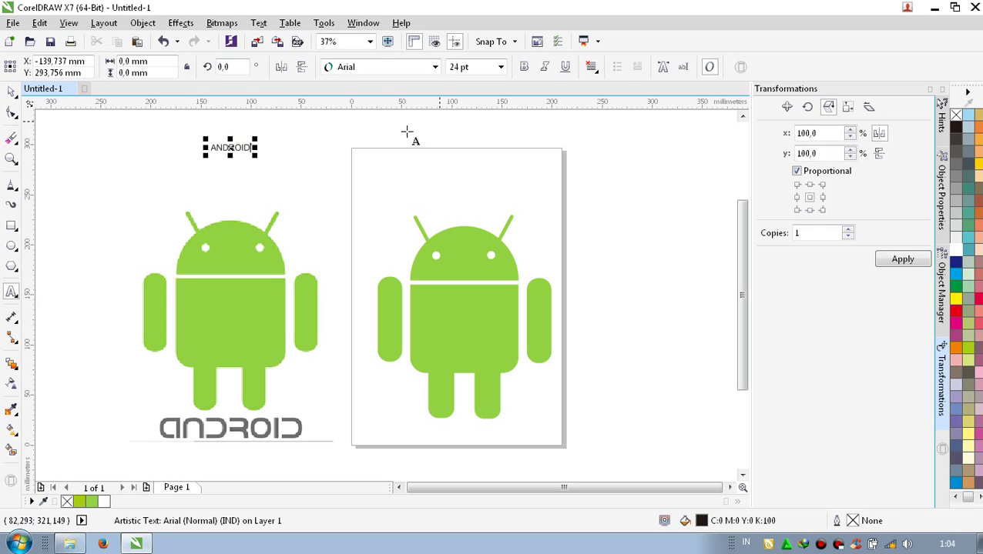
Change the font of the ANDROID text to Android Scratch
{"action": "key", "text": "ctrl+a"}
{"action": "left_click", "coordinate": [434, 67]}
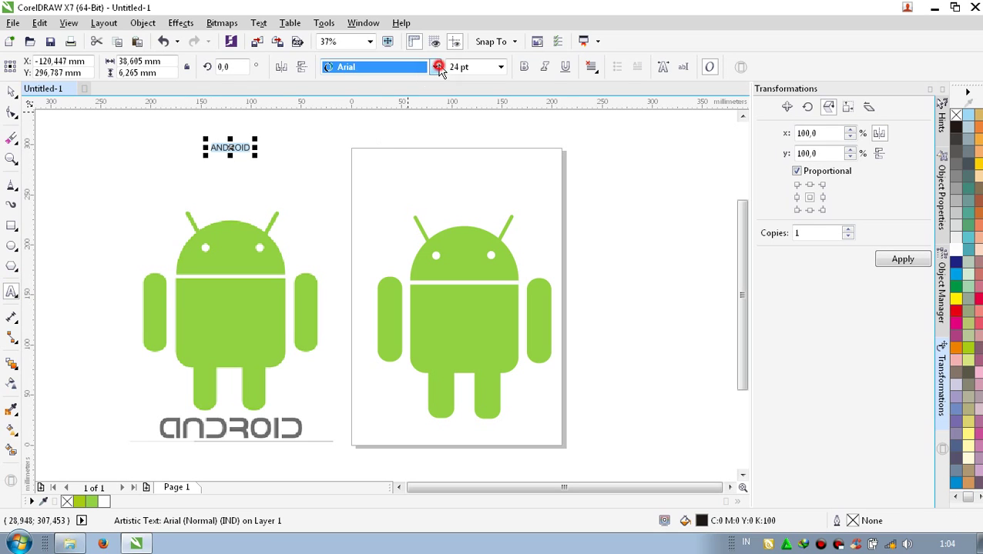
{"action": "type", "text": "Android Emoji"}
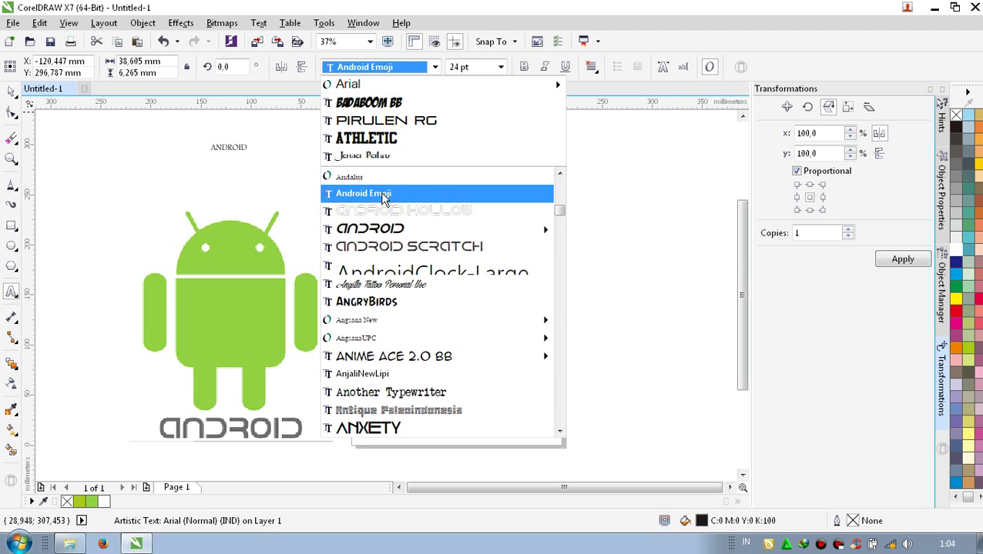
{"action": "mouse_move", "coordinate": [382, 229]}
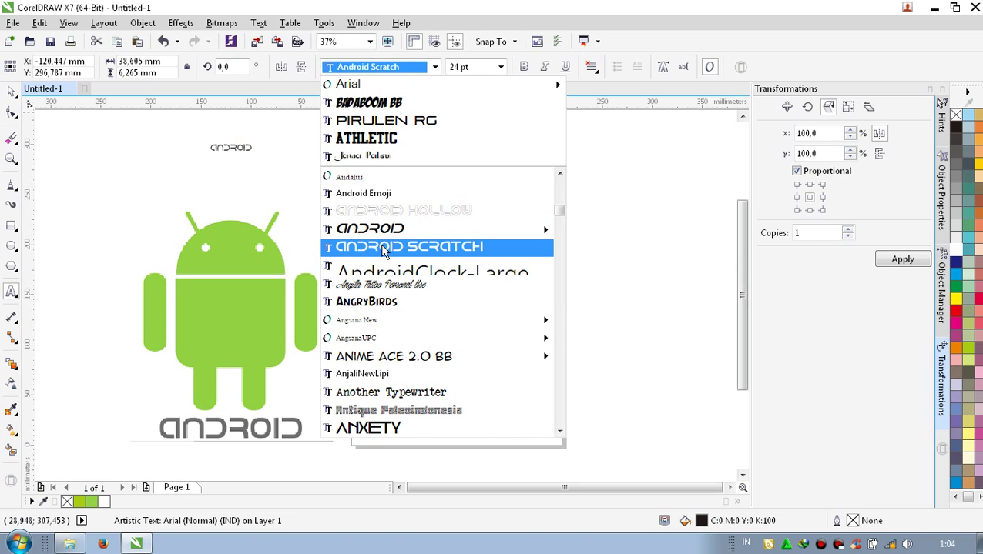
{"action": "left_click", "coordinate": [383, 247]}
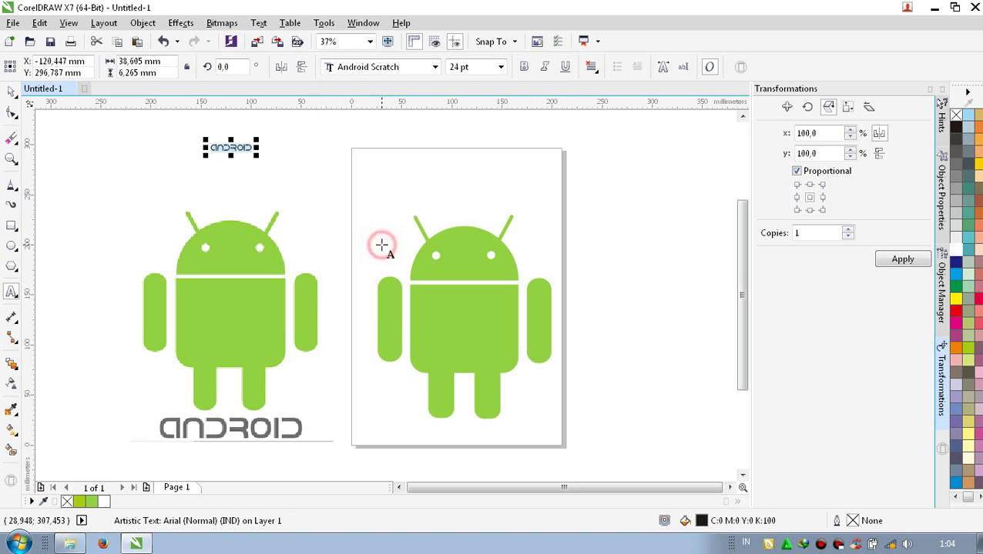
Enlarge the ANDROID text to about 136 mm wide and place it centred beneath the redrawn robot's legs
{"action": "left_click_drag", "start_coordinate": [256, 155], "coordinate": [349, 204]}
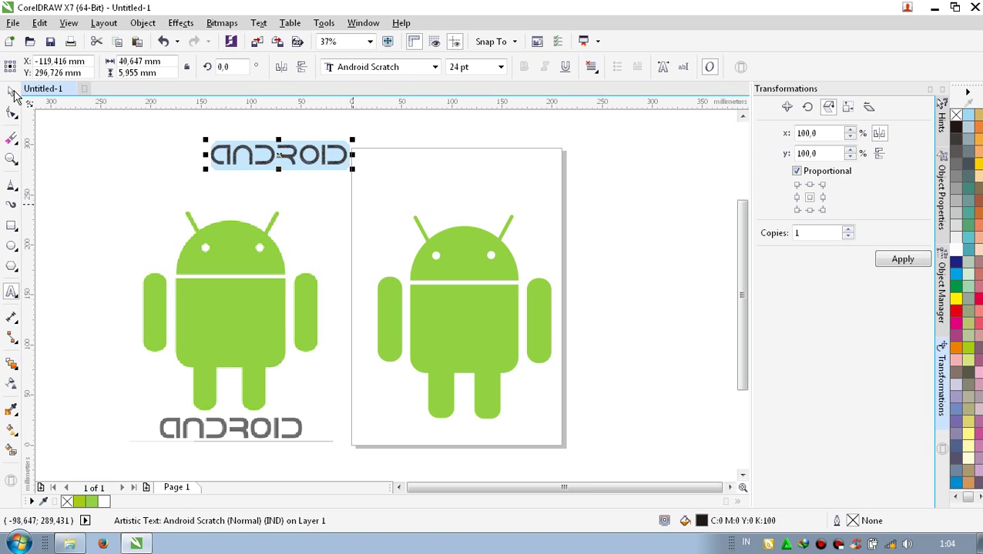
{"action": "left_click_drag", "start_coordinate": [306, 161], "coordinate": [493, 444]}
{"action": "key", "text": "Right"}
{"action": "key", "text": "Right"}
{"action": "key", "text": "Right"}
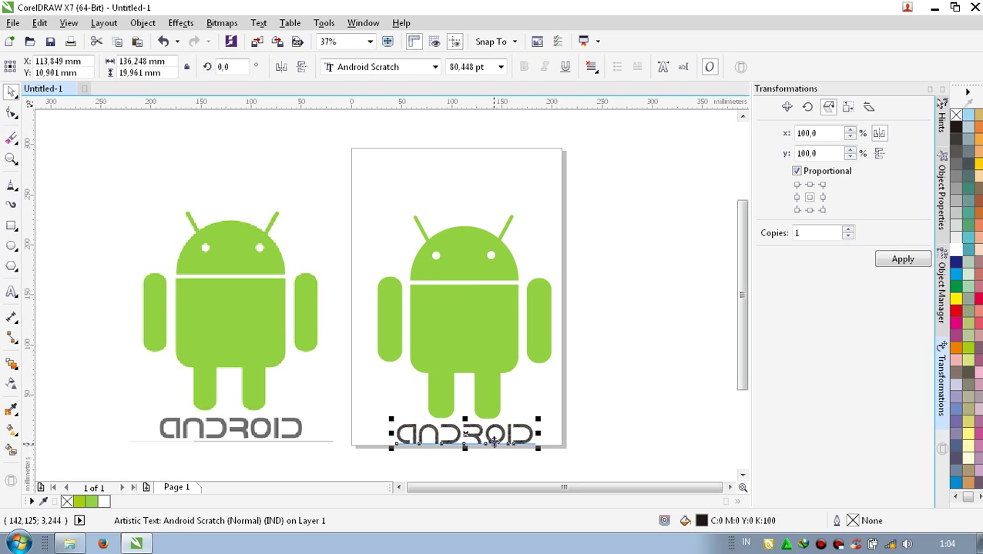
Try several greys on the ANDROID text and fill it with 90% black (C:0 M:0 Y:0 K:90)
{"action": "left_click", "coordinate": [959, 166]}
{"action": "left_click", "coordinate": [958, 158]}
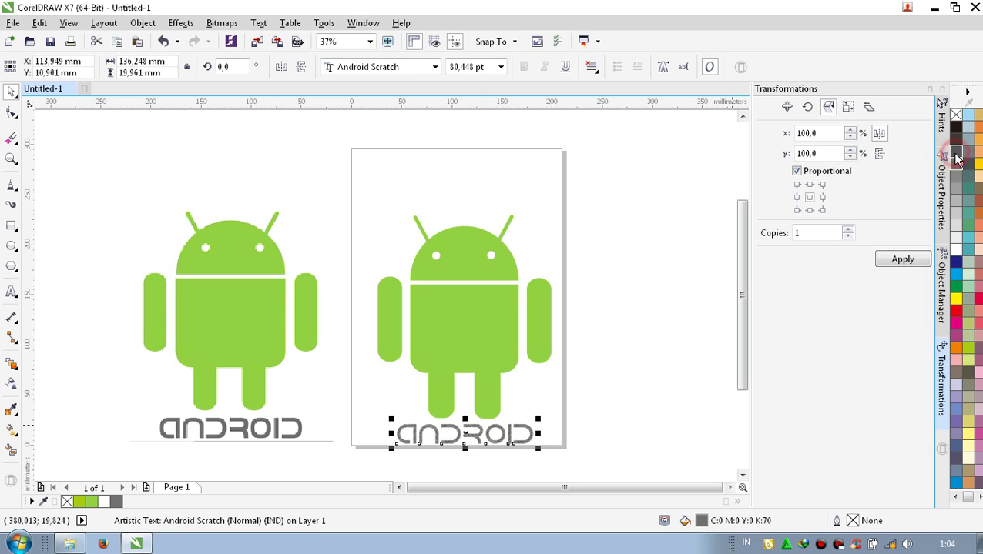
{"action": "left_click", "coordinate": [955, 145]}
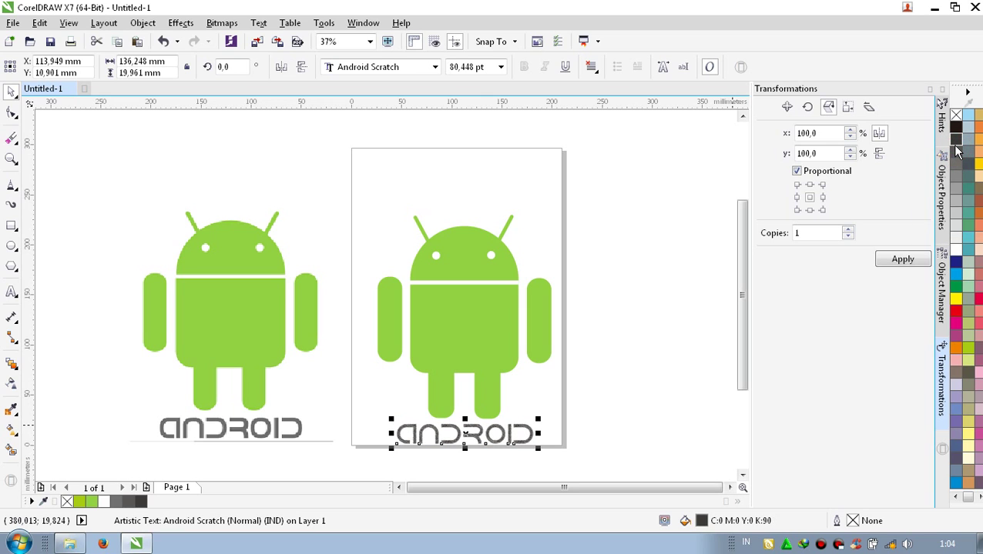
{"action": "left_click", "coordinate": [656, 286]}
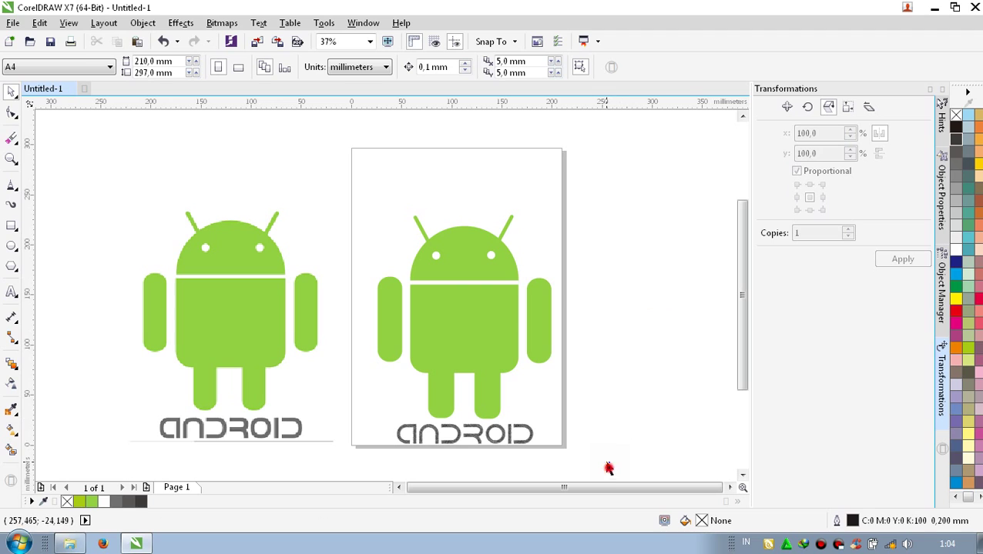
Group the redrawn robot with its ANDROID text and nudge the group up slightly on the page
{"action": "left_click_drag", "start_coordinate": [608, 469], "coordinate": [353, 202]}
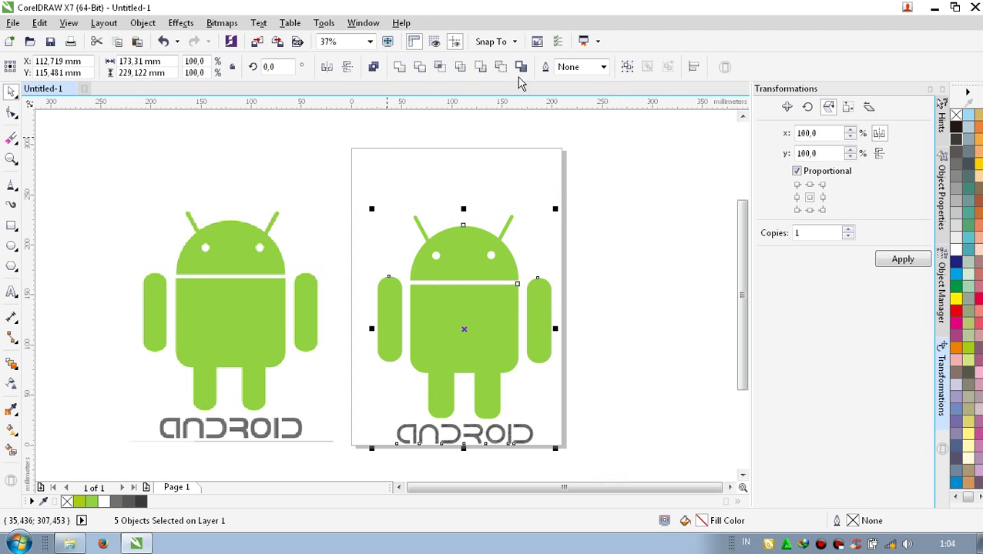
{"action": "left_click", "coordinate": [628, 67]}
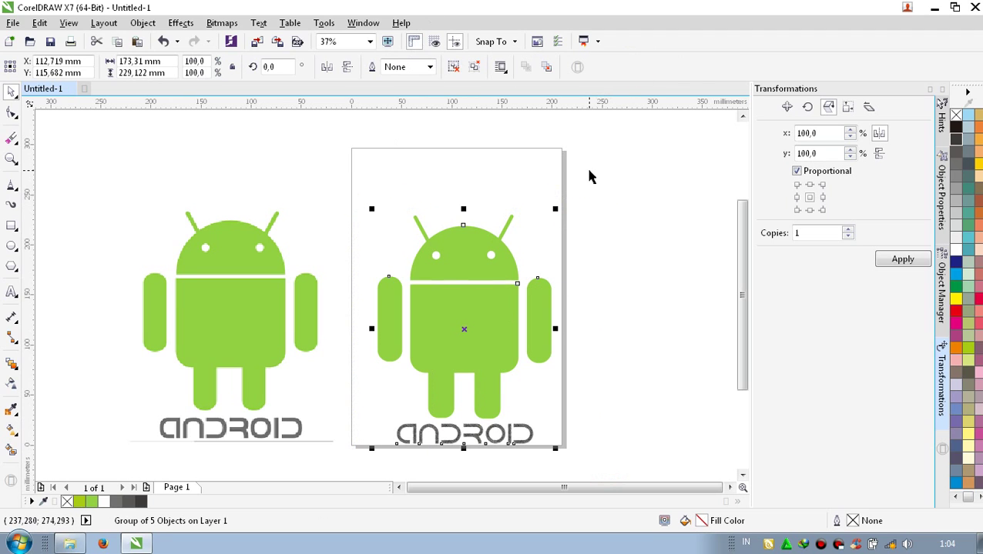
{"action": "left_click", "coordinate": [603, 308]}
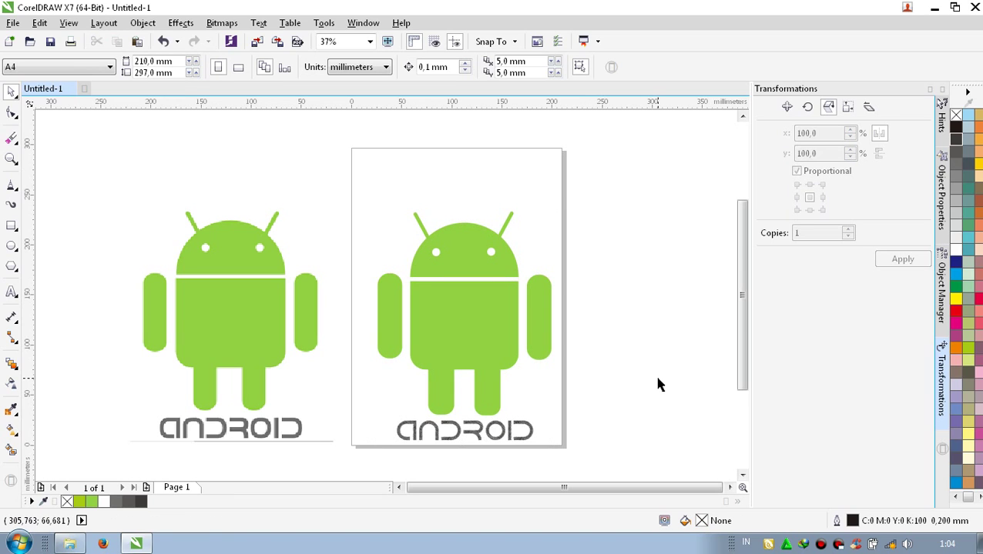
{"action": "key", "text": "F4"}
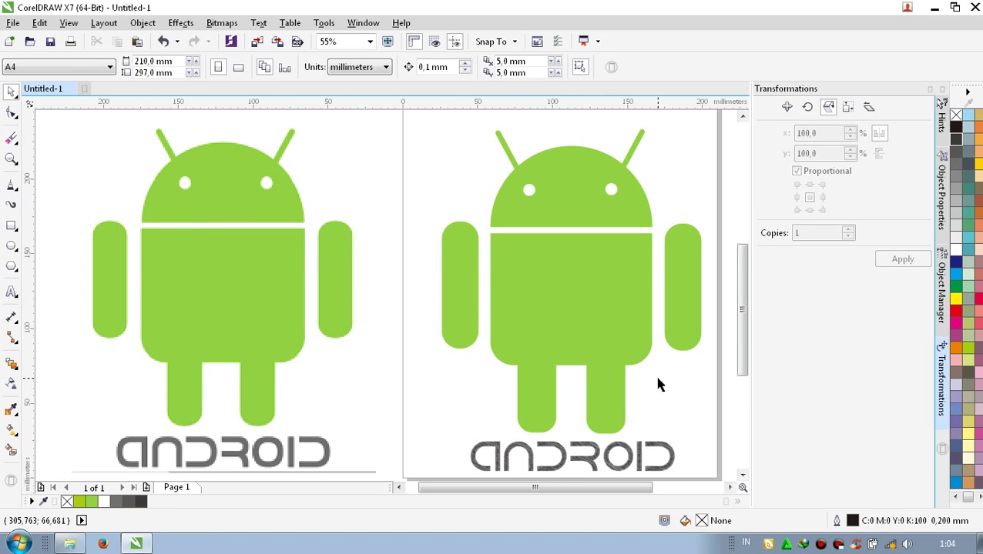